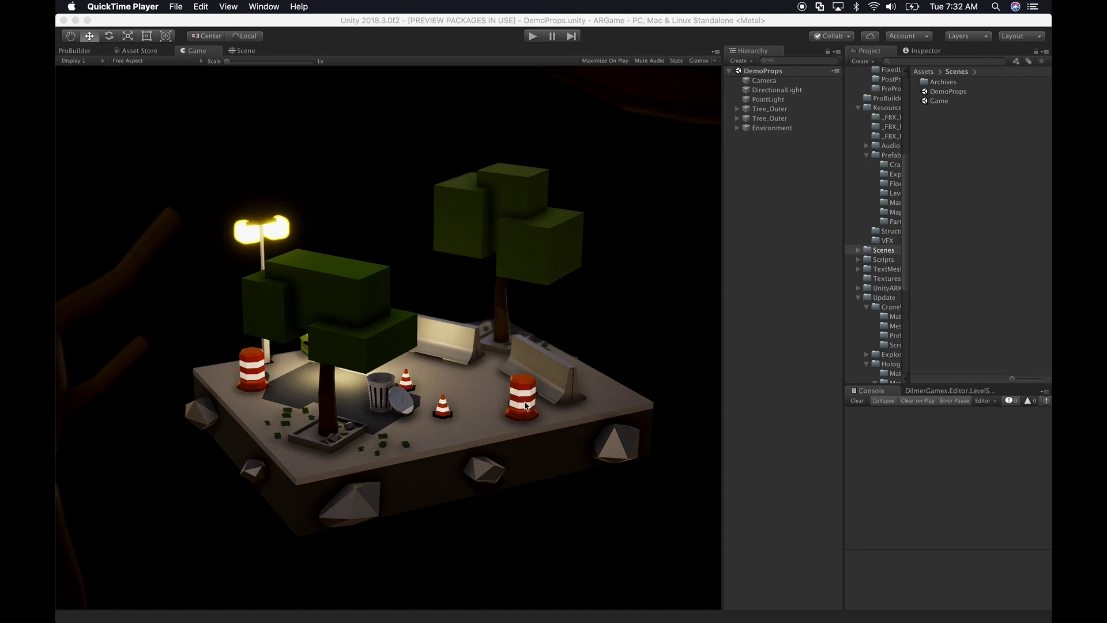
Step: Expand the Environment group in the Hierarchy to list its trees, cones, cylinders, barriers and rocks
click(737, 127)
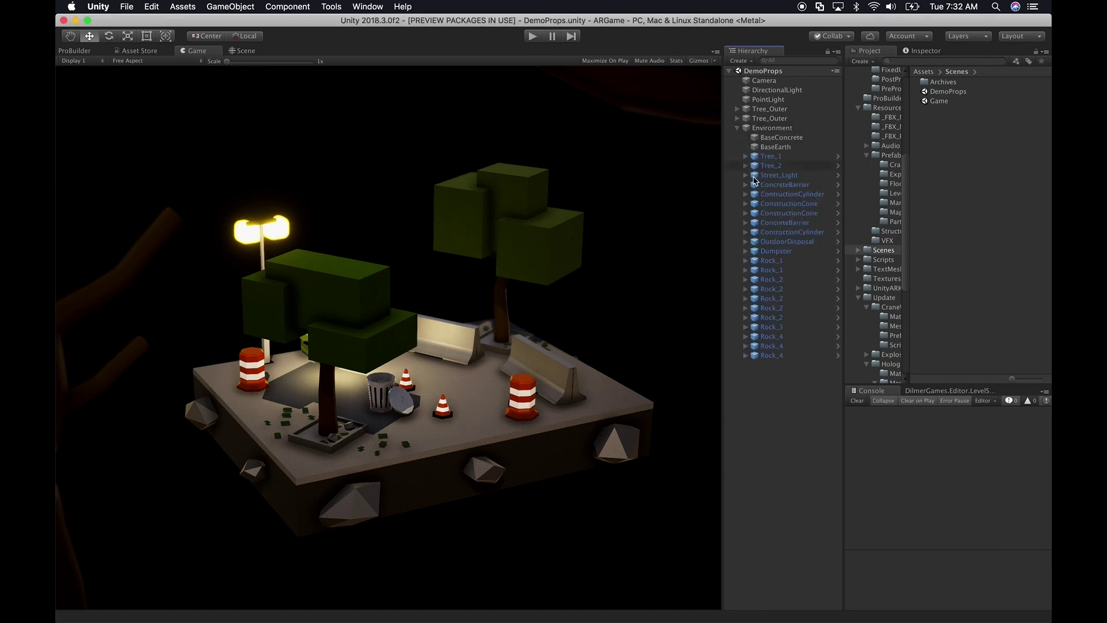
Step: Select ContructionCylinder and frame it close up in the Scene view
click(797, 194)
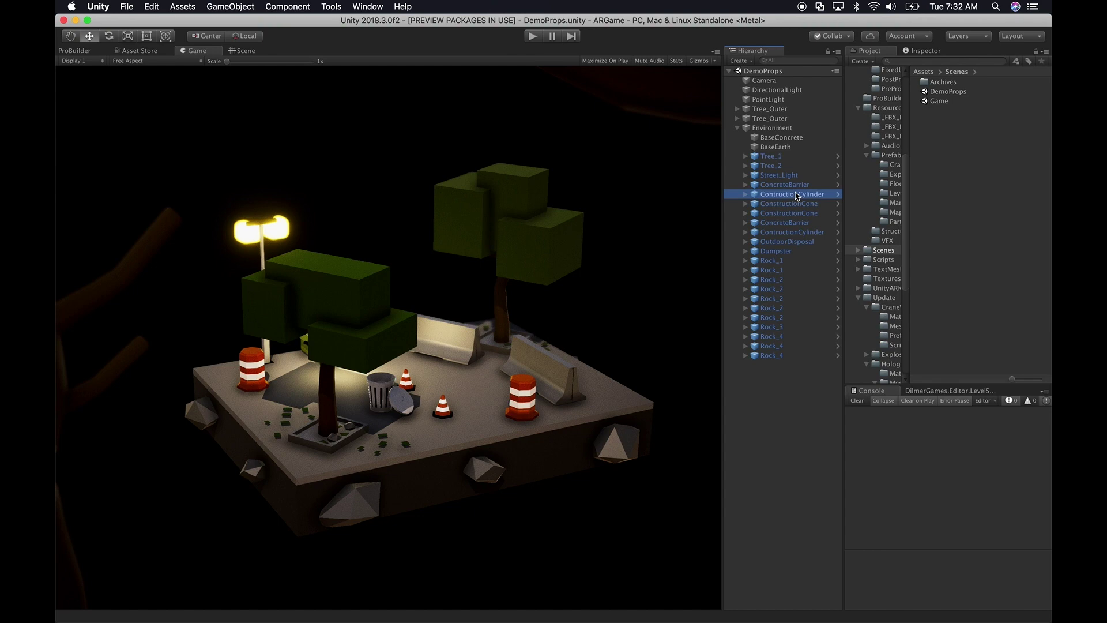
click(242, 50)
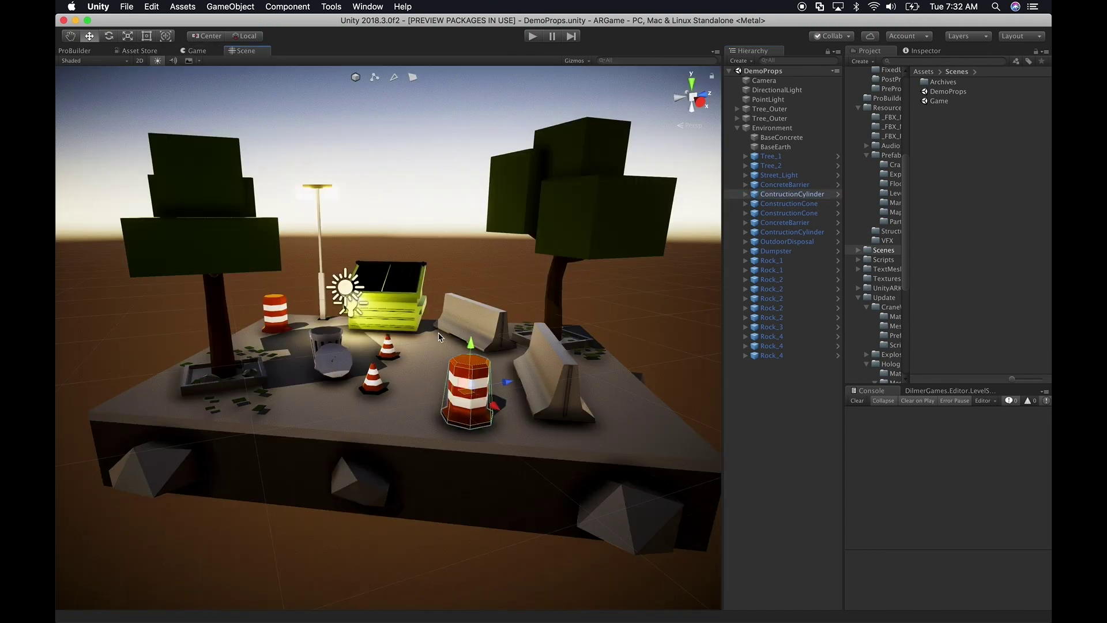
key(f)
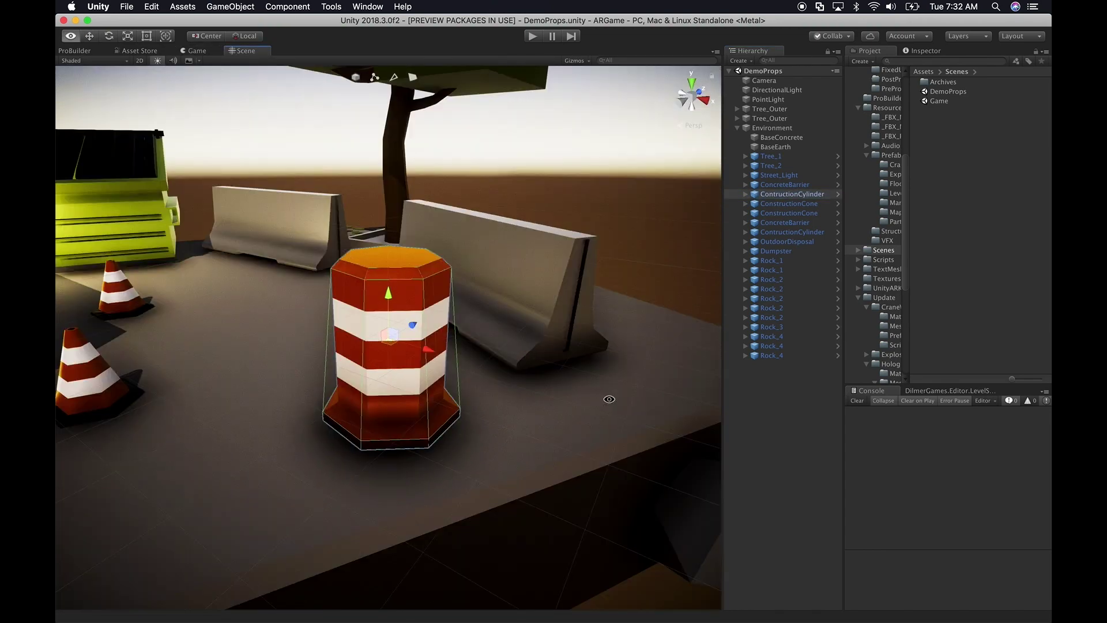
alt+drag(609, 399, 646, 398)
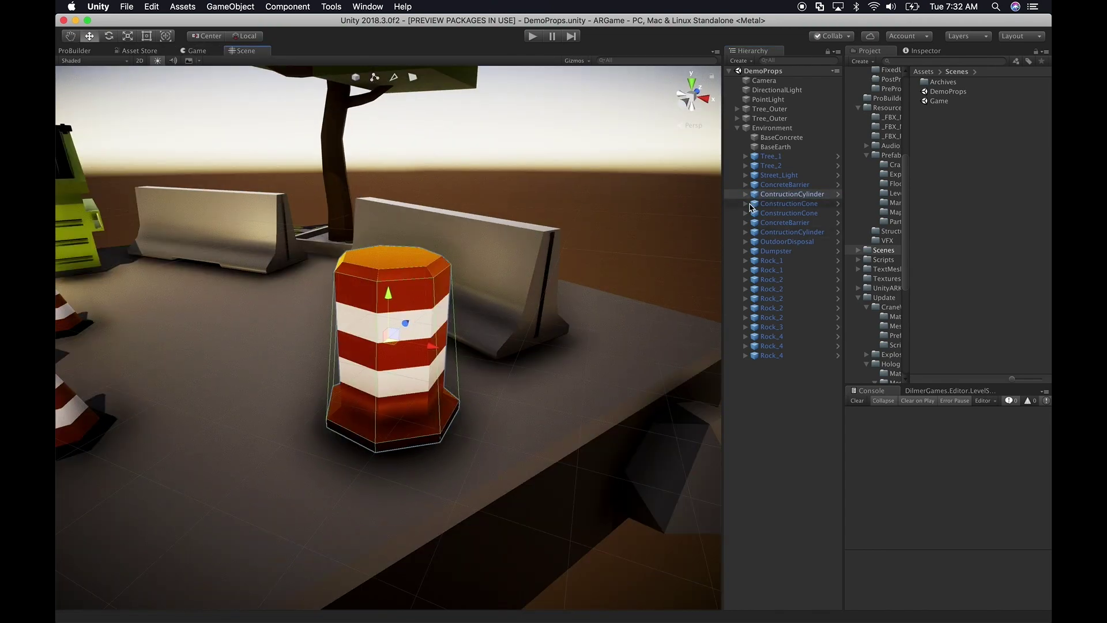
Step: Expand the cylinder and inspect its ContructionCylinderModel child in the Inspector
click(745, 194)
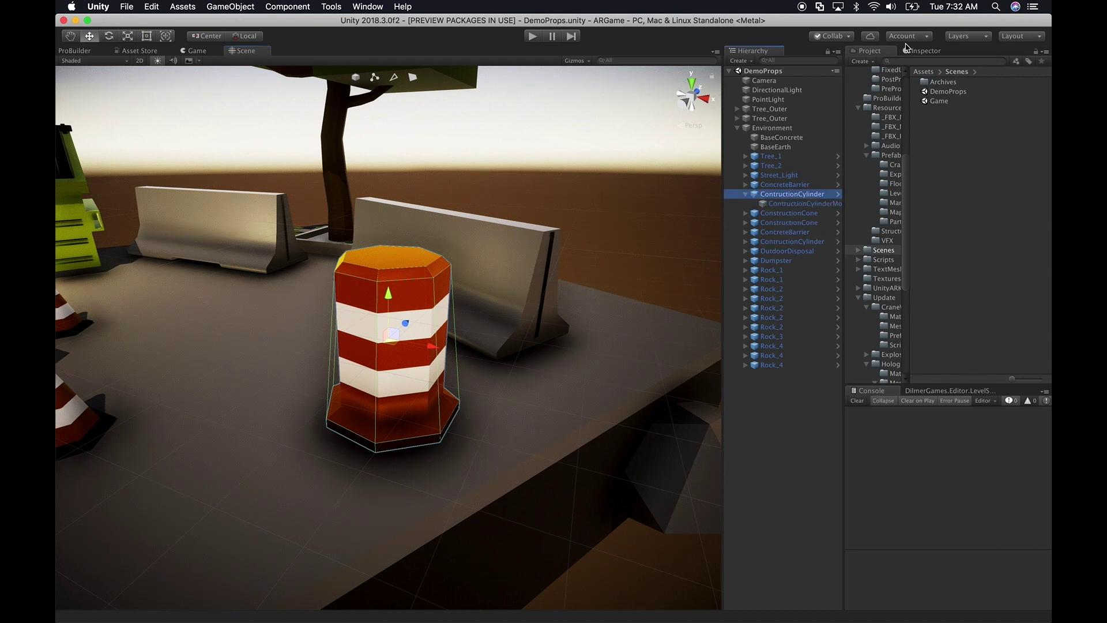
click(923, 51)
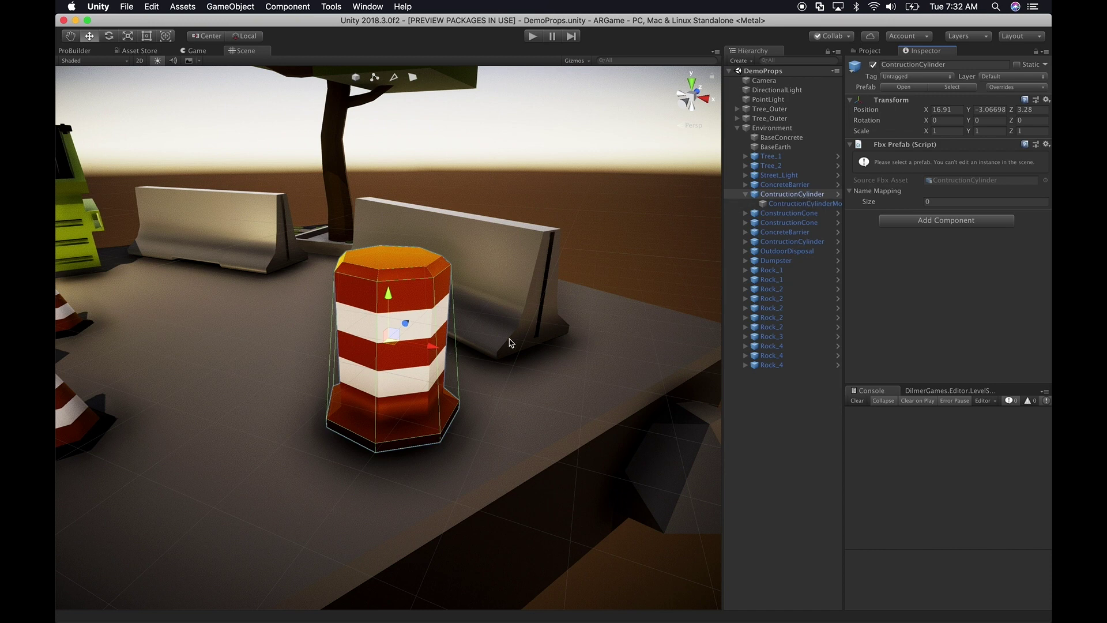
scroll(513, 343, up, 3)
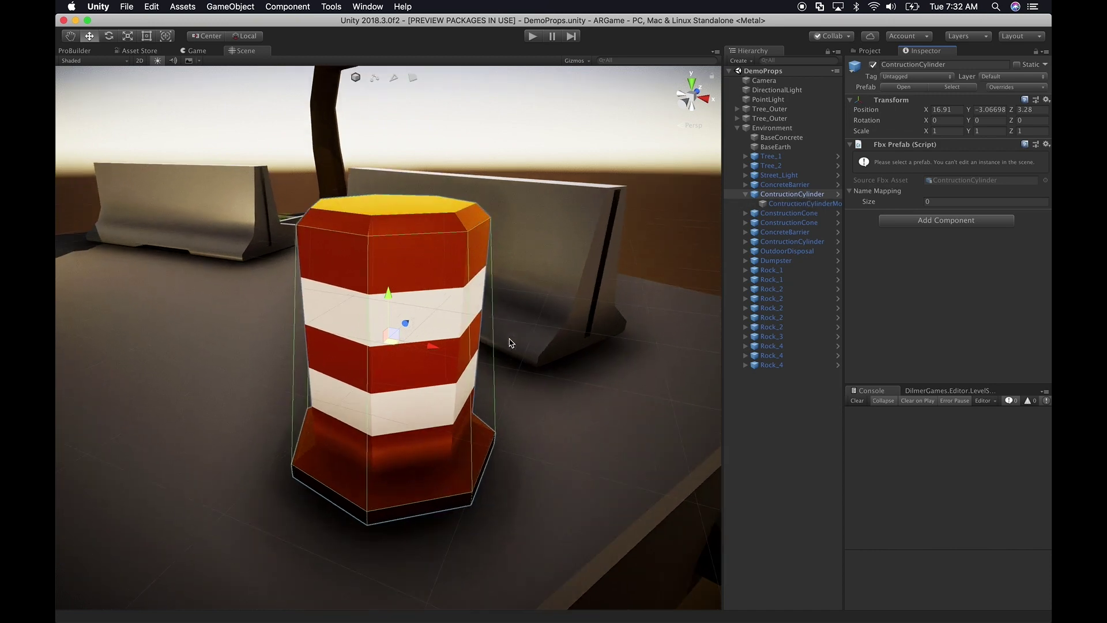
click(779, 204)
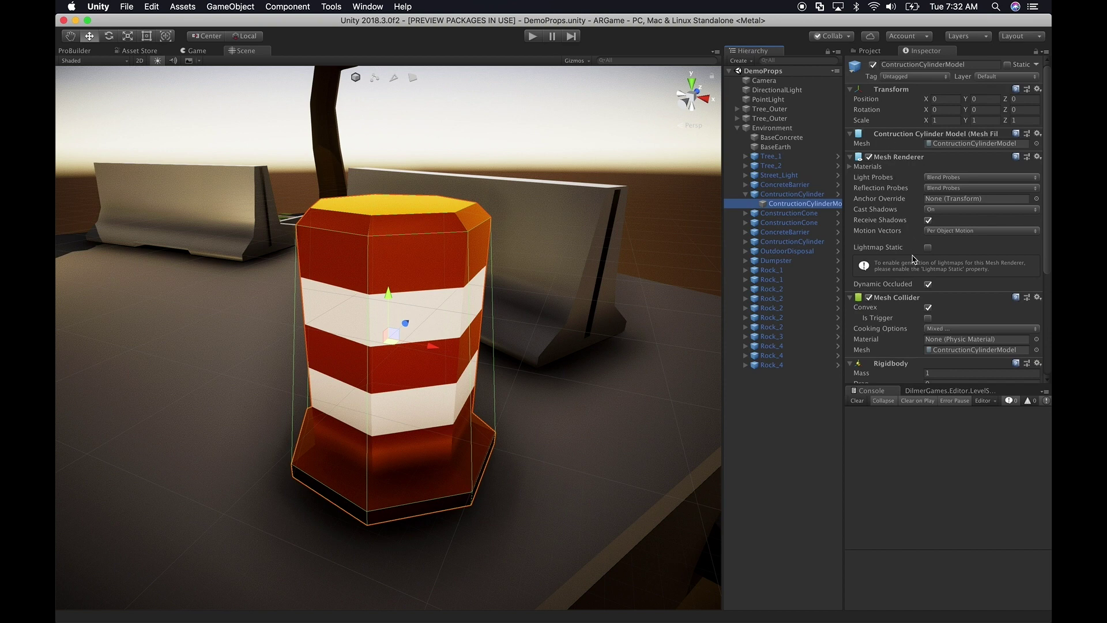
Step: Check the orange material's shader, leaving it on Autodesk Interactive
scroll(915, 260, down, 5)
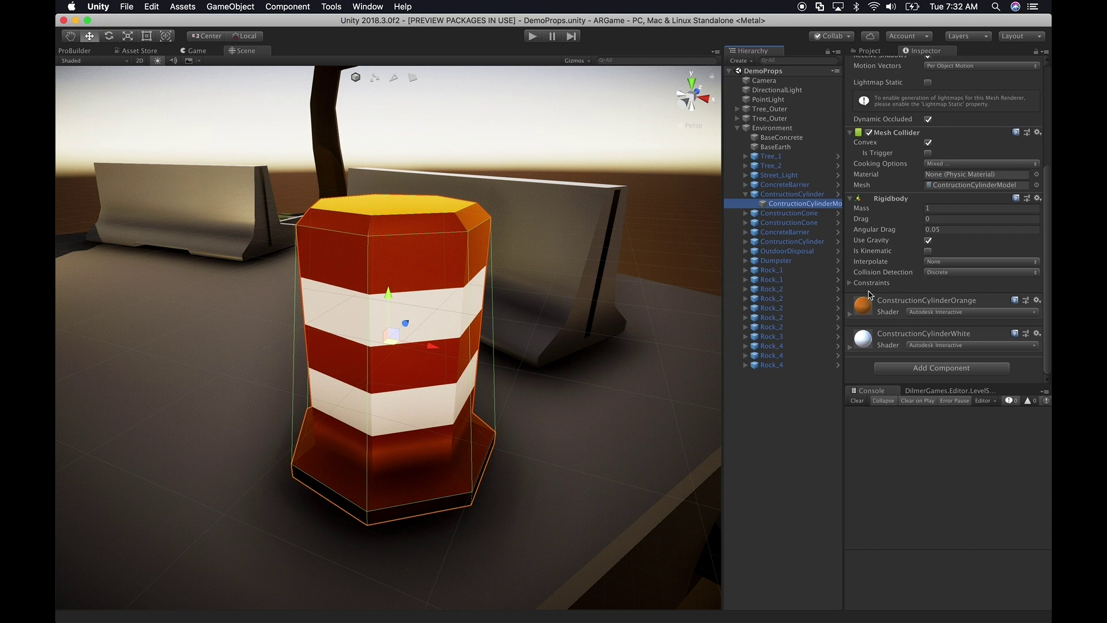
click(932, 313)
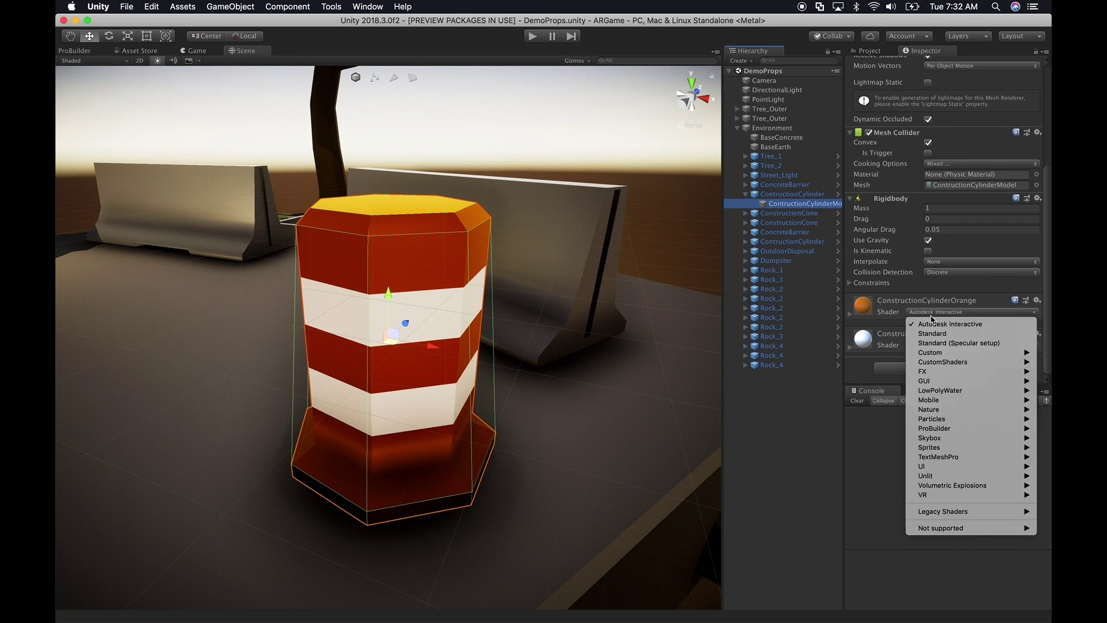
click(865, 311)
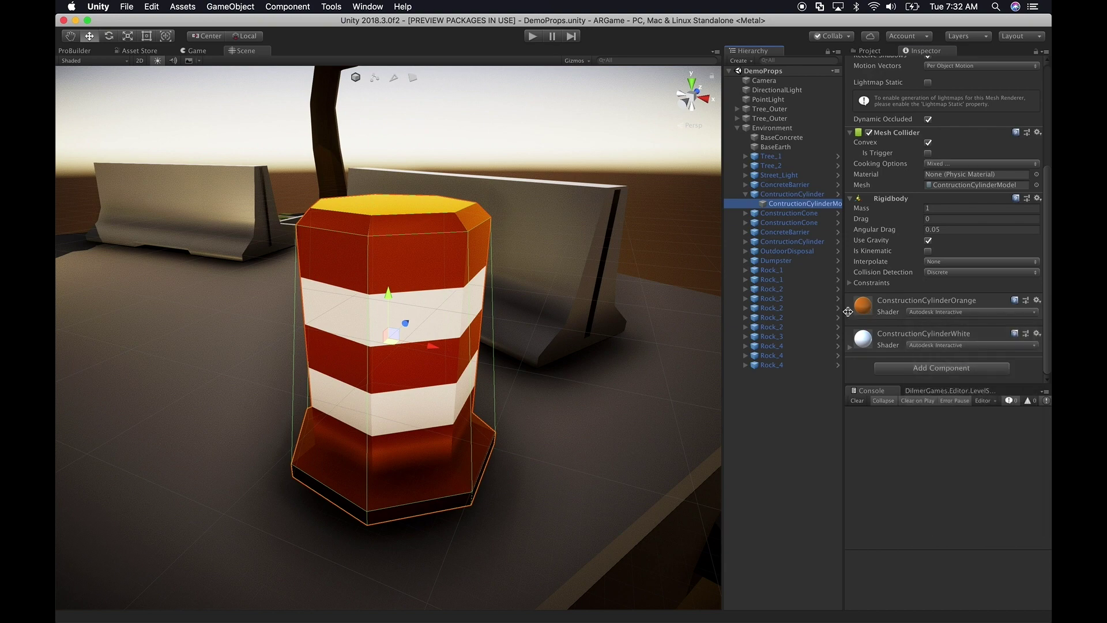
Step: Expand the orange material and test Metallic, returning it to 0 with Roughness 0.33
click(866, 311)
scroll(890, 318, down, 5)
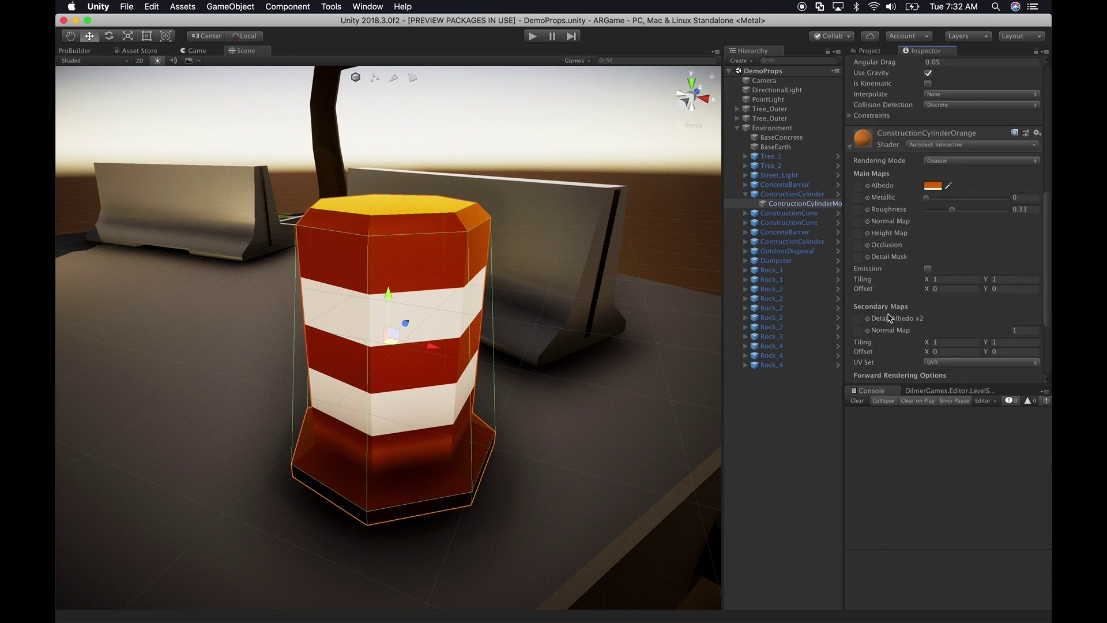
scroll(900, 326, up, 4)
mouse_move(927, 343)
mouse_down()
mouse_move(957, 345)
mouse_move(929, 350)
mouse_up()
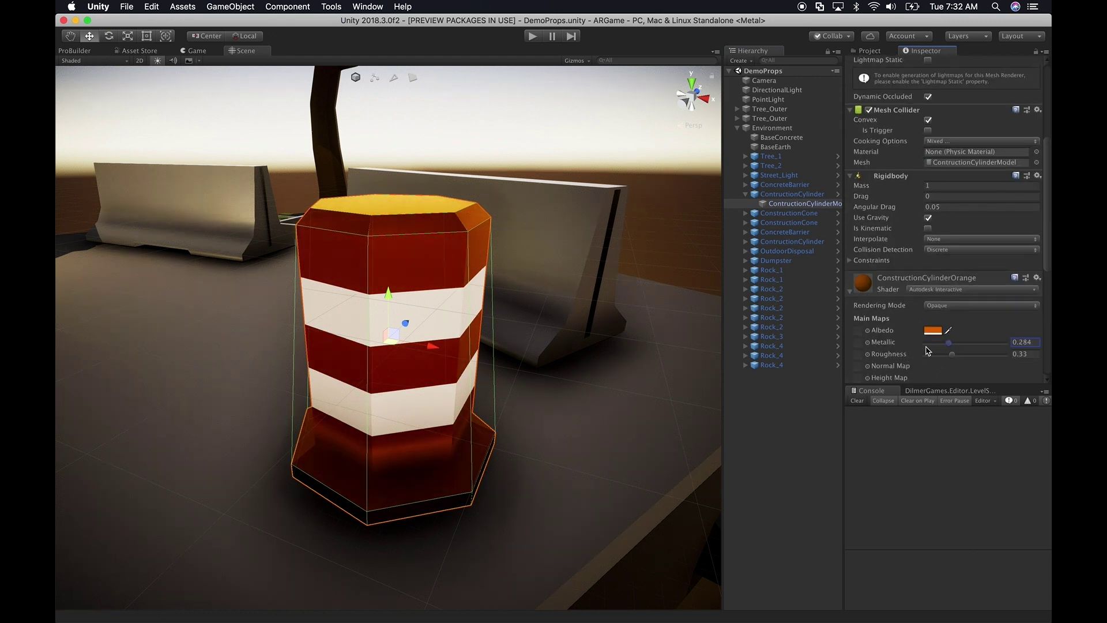
scroll(927, 206, up, 5)
scroll(929, 242, down, 3)
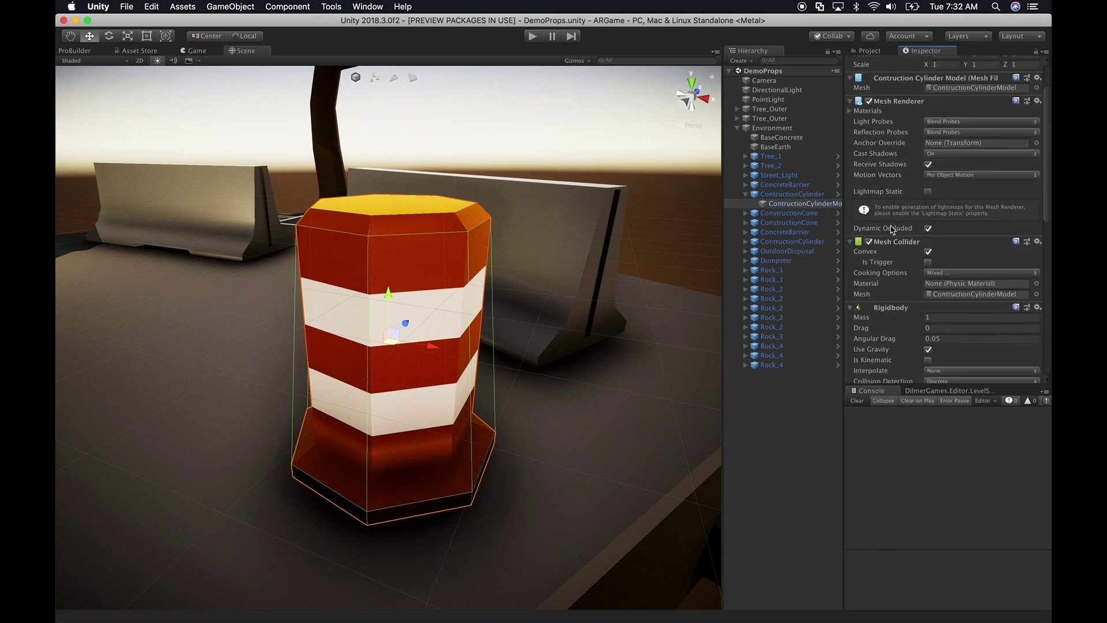
scroll(893, 243, down, 10)
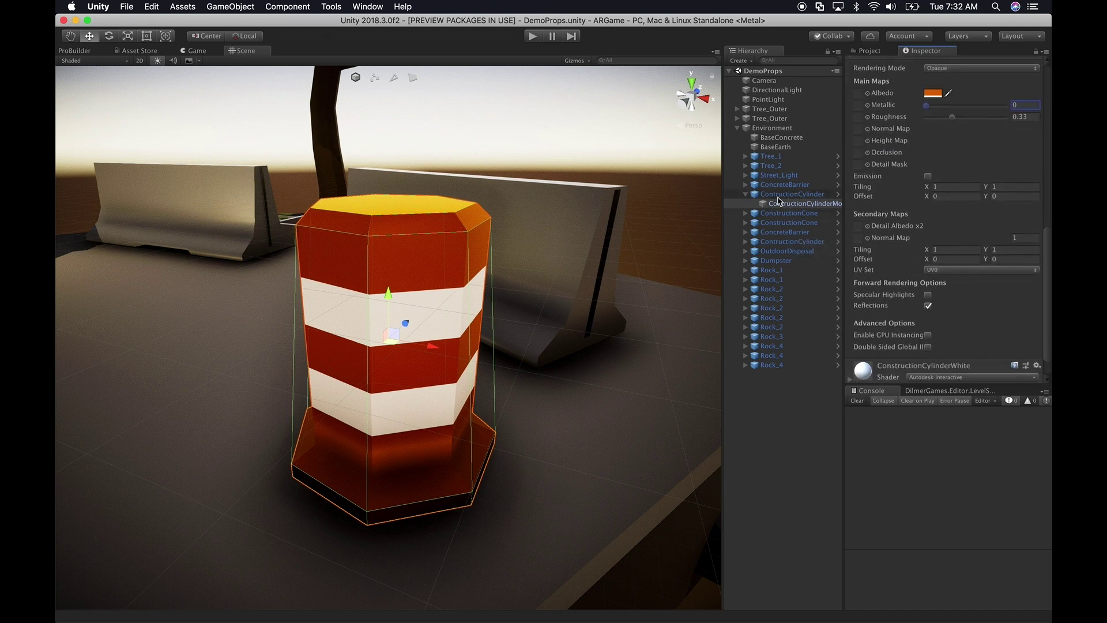
click(746, 194)
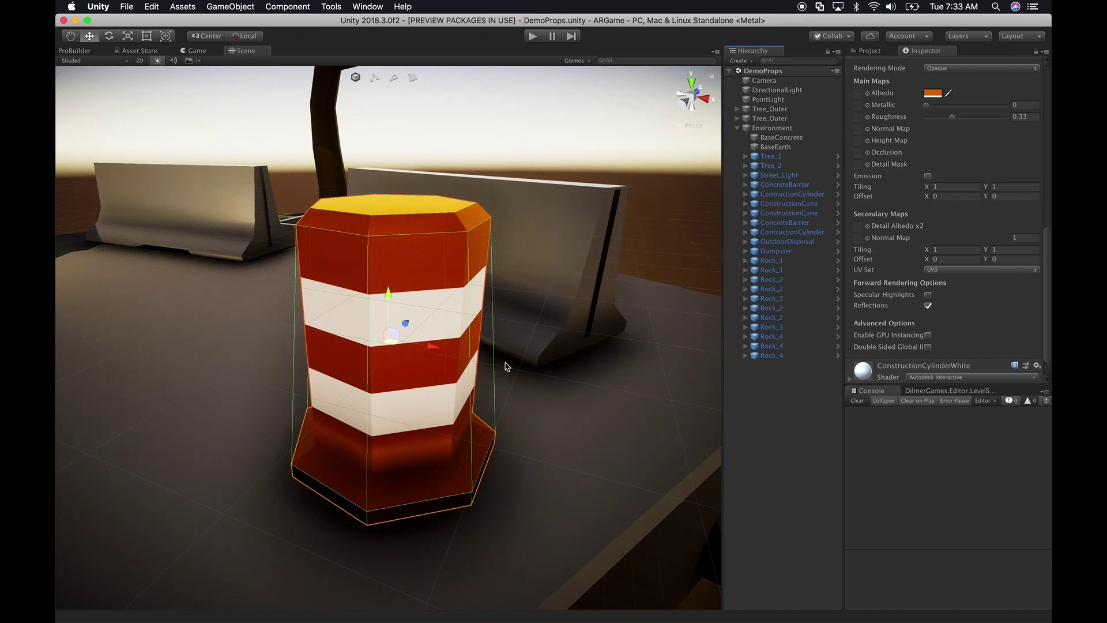
key(super+Tab)
key(super+Tab)
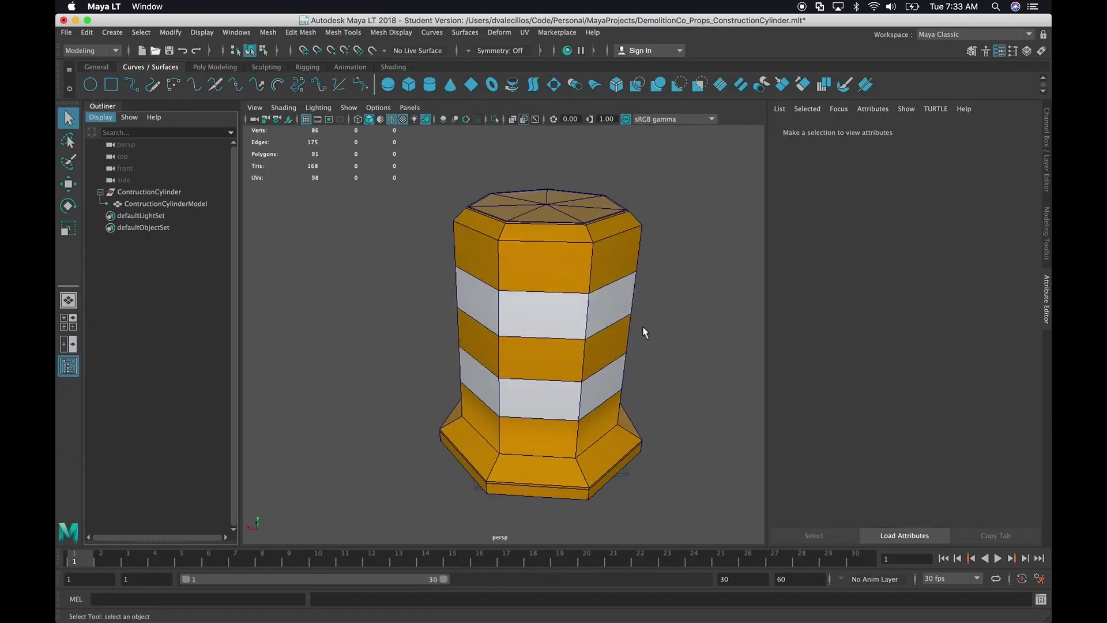
Step: Save the Maya LT scene as DemolitionCo_Props_ConstructionCylinderV2.mlt, accepting the student version warning
alt+drag(643, 328, 514, 314)
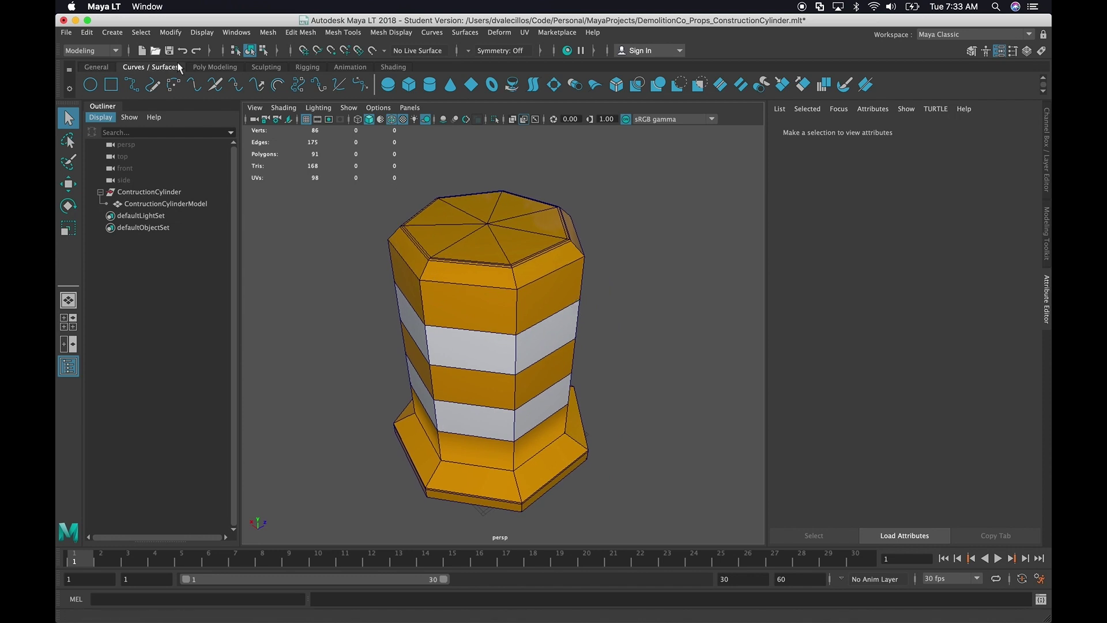
click(66, 32)
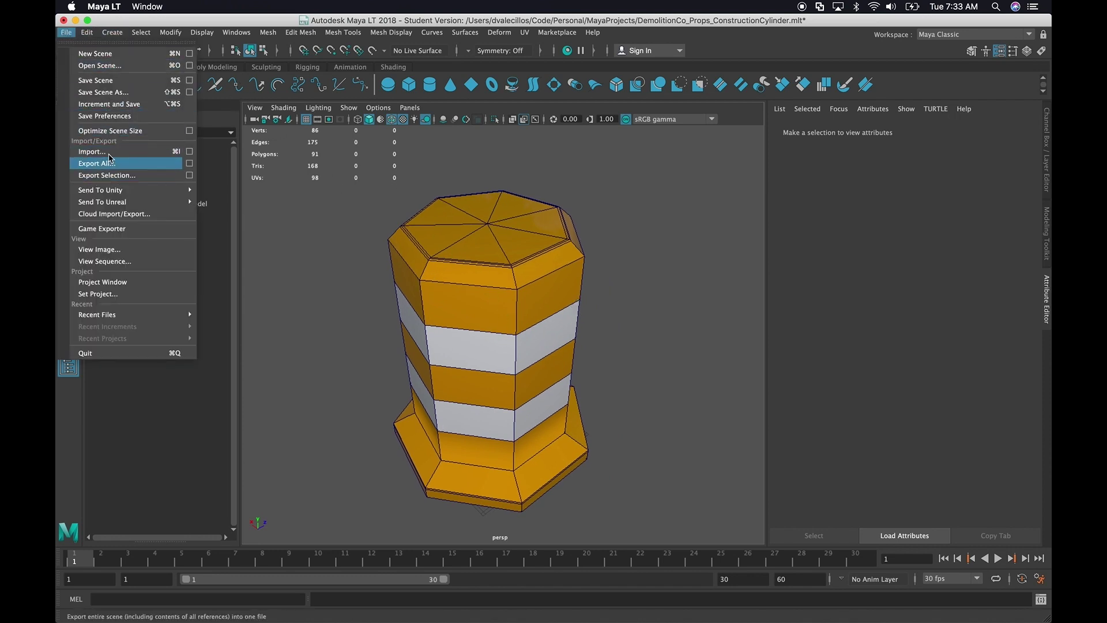
click(104, 92)
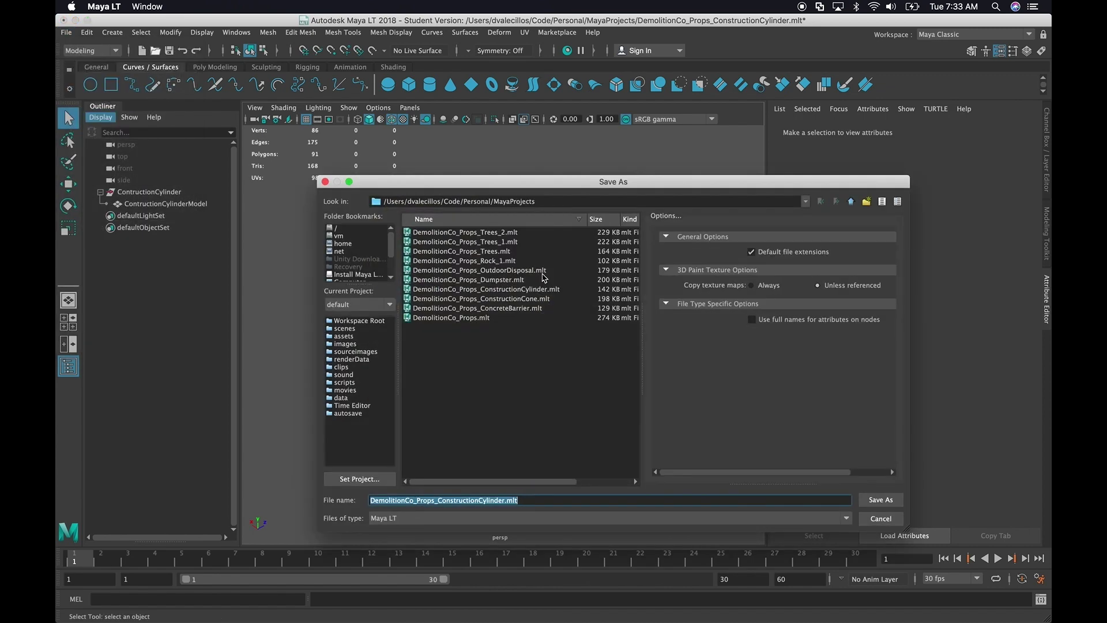
click(538, 499)
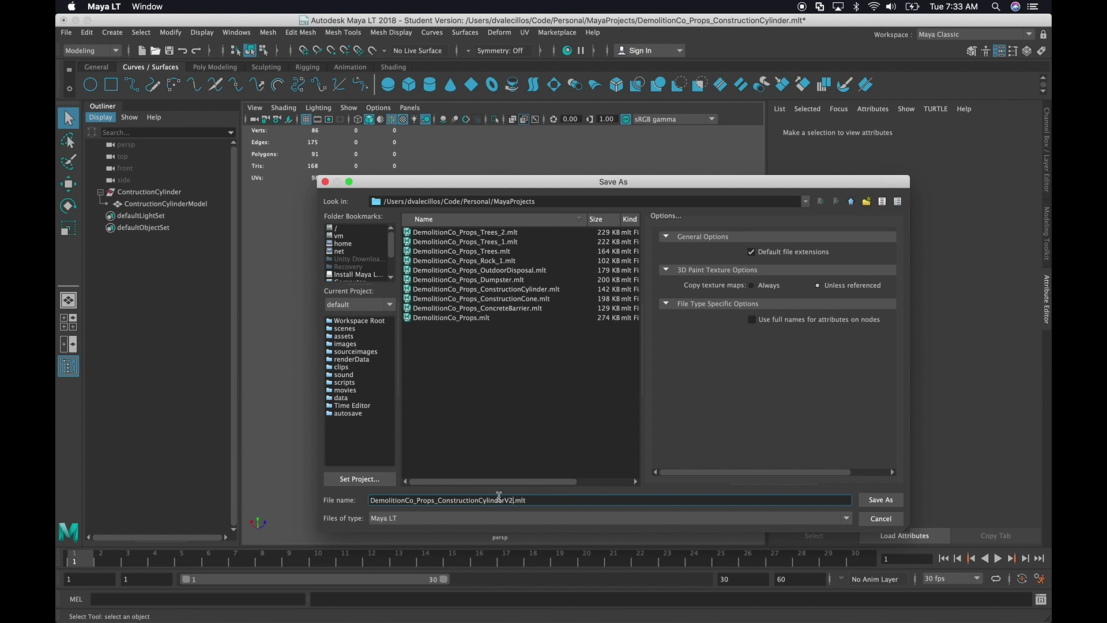
click(903, 500)
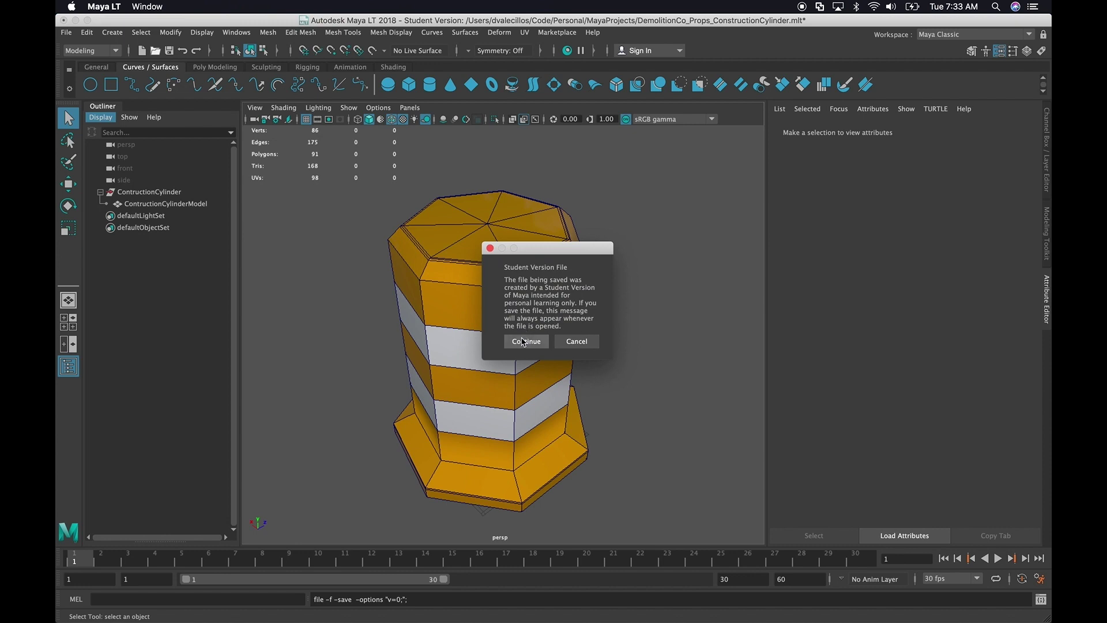
click(523, 341)
alt+drag(635, 388, 542, 317)
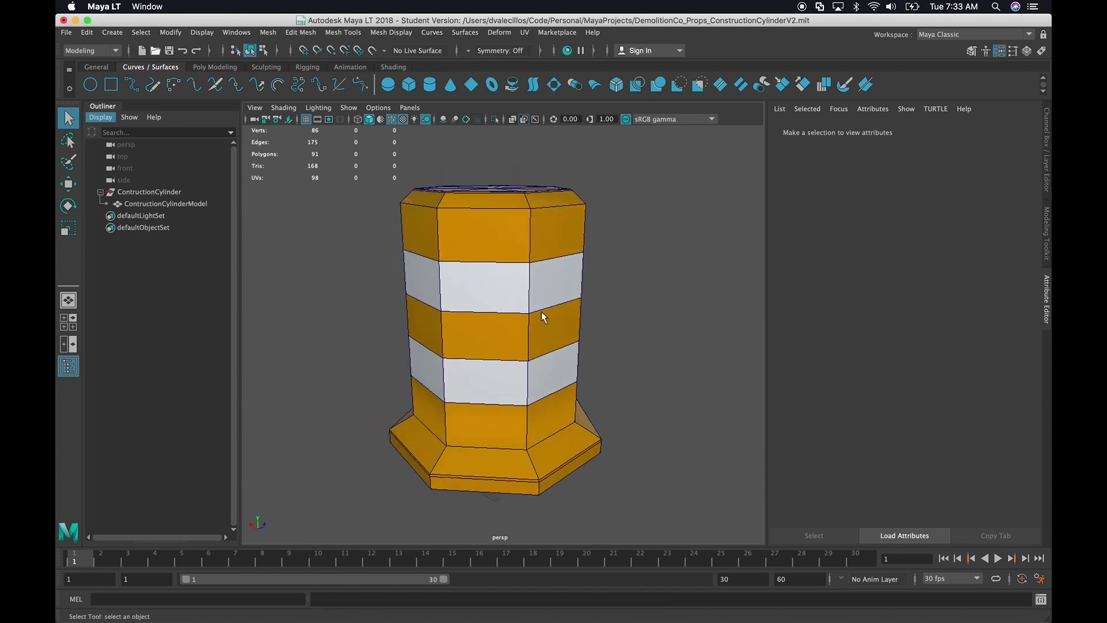
Step: Put the cylinder into vertex editing and enlarge the front view
click(543, 317)
right_drag(541, 283, 496, 287)
mouse_move(569, 358)
alt+mouse_down()
mouse_move(576, 324)
mouse_move(583, 362)
alt+mouse_up()
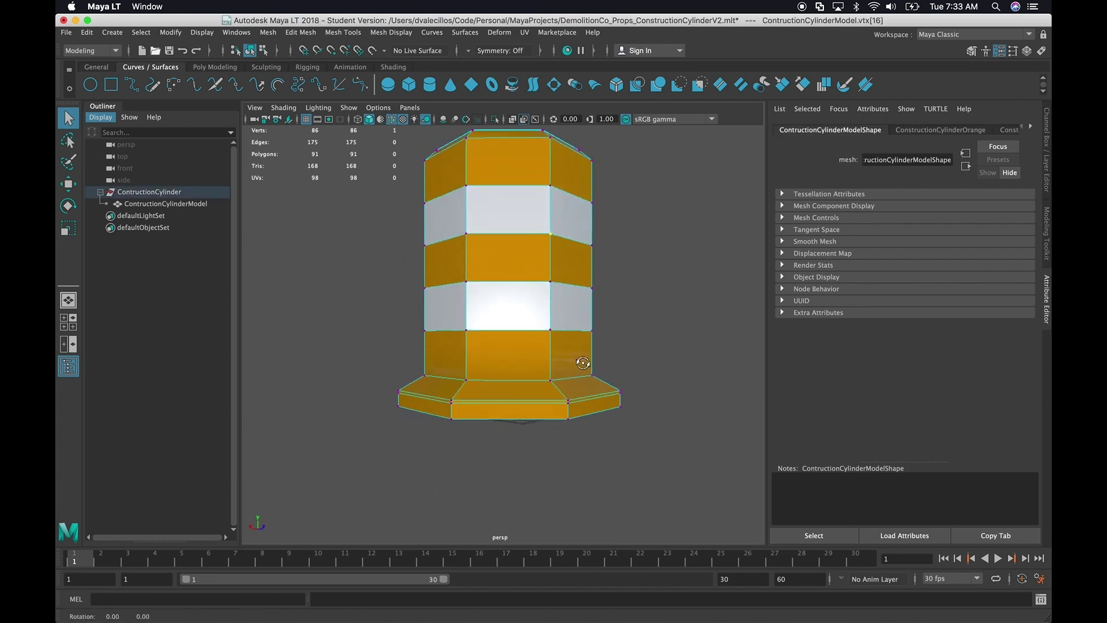
key(space)
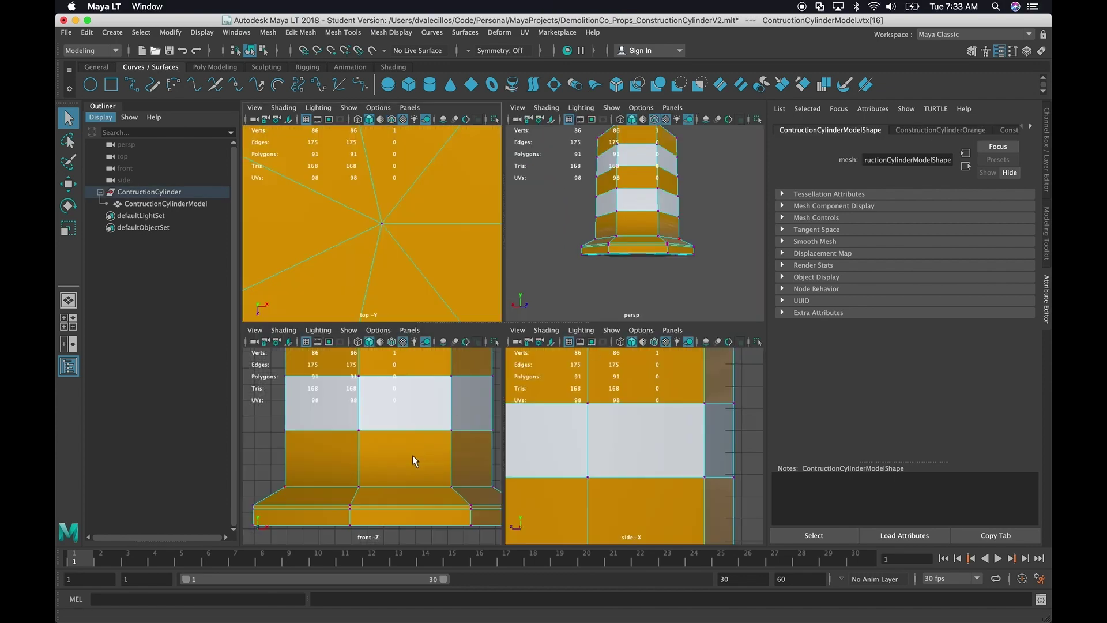
key(space)
scroll(607, 439, down, 5)
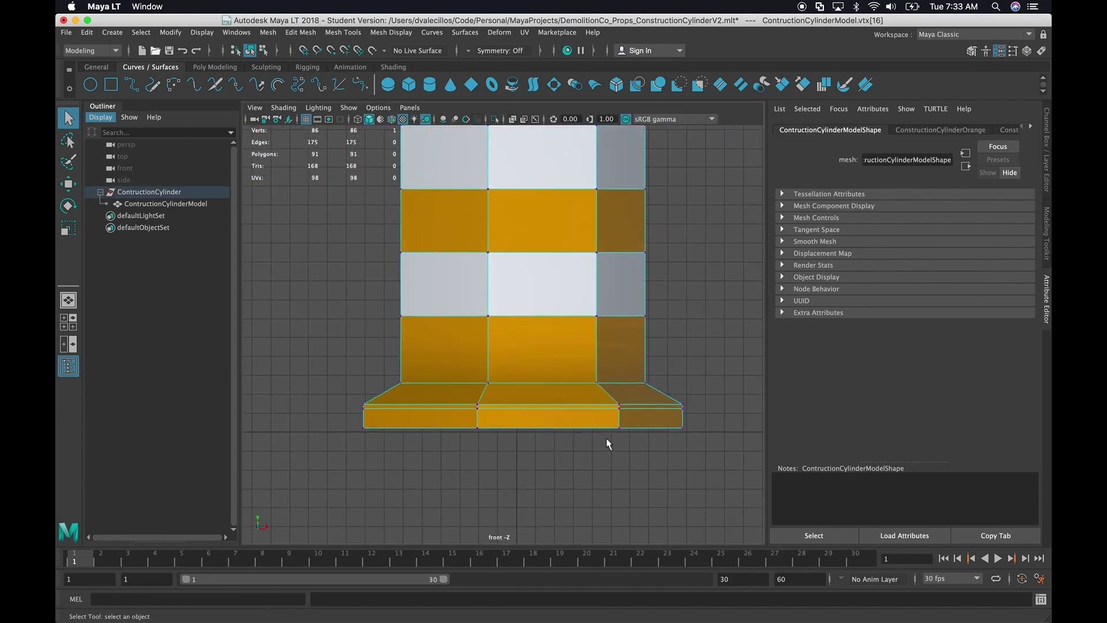
drag(715, 453, 321, 400)
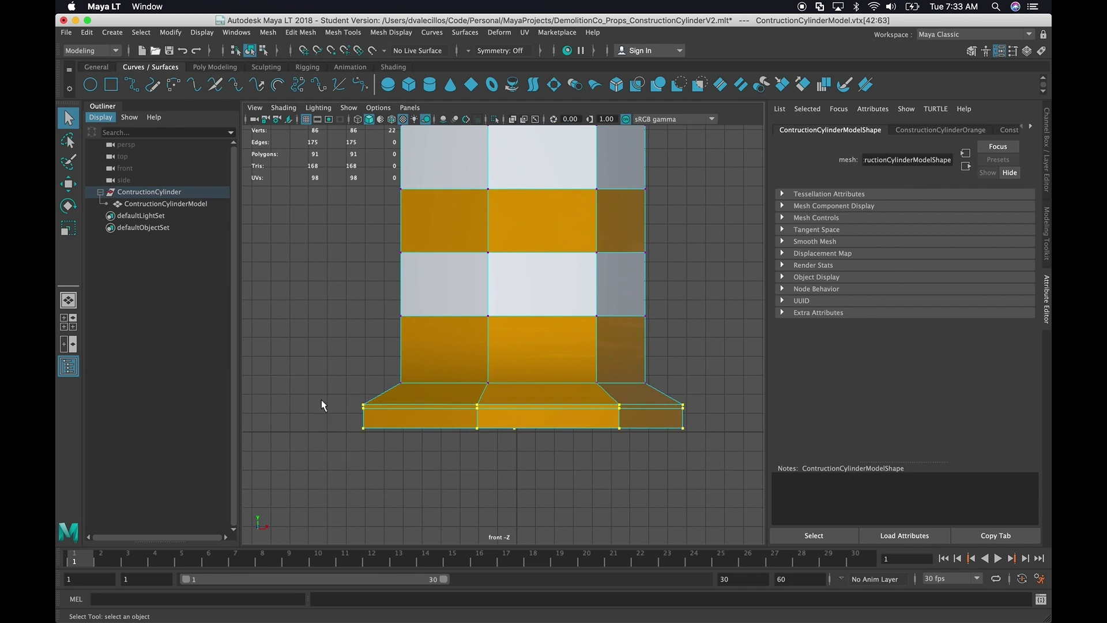
Step: Scale the base vertices narrower and flatter, then raise them
click(558, 419)
key(r)
drag(712, 480, 339, 397)
drag(609, 419, 567, 420)
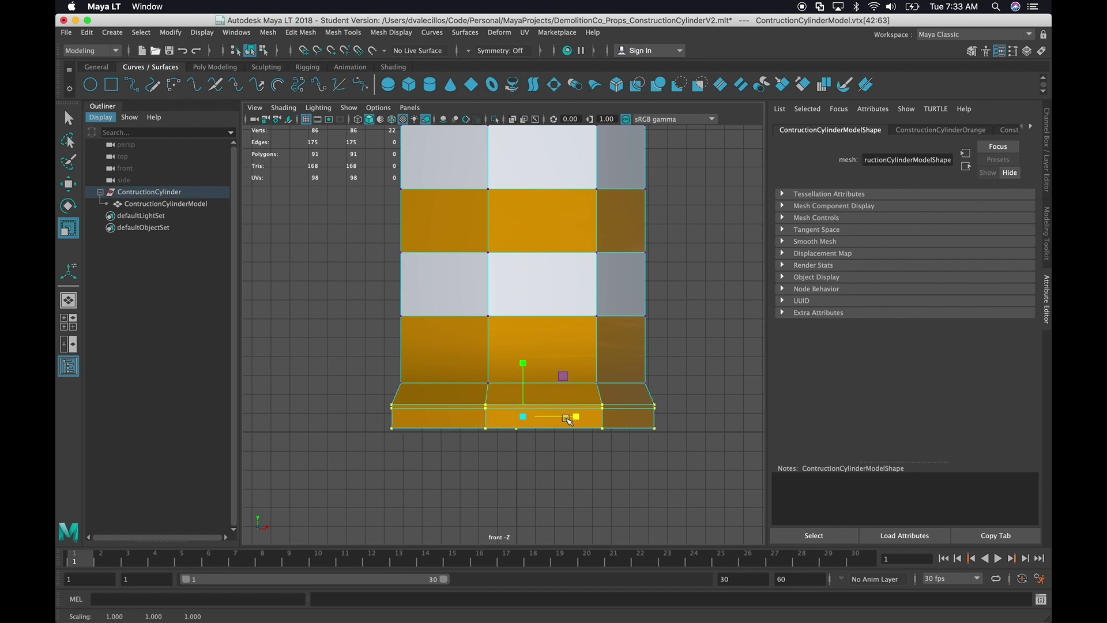
mouse_move(522, 363)
mouse_down()
mouse_move(525, 397)
mouse_move(525, 357)
mouse_up()
key(w)
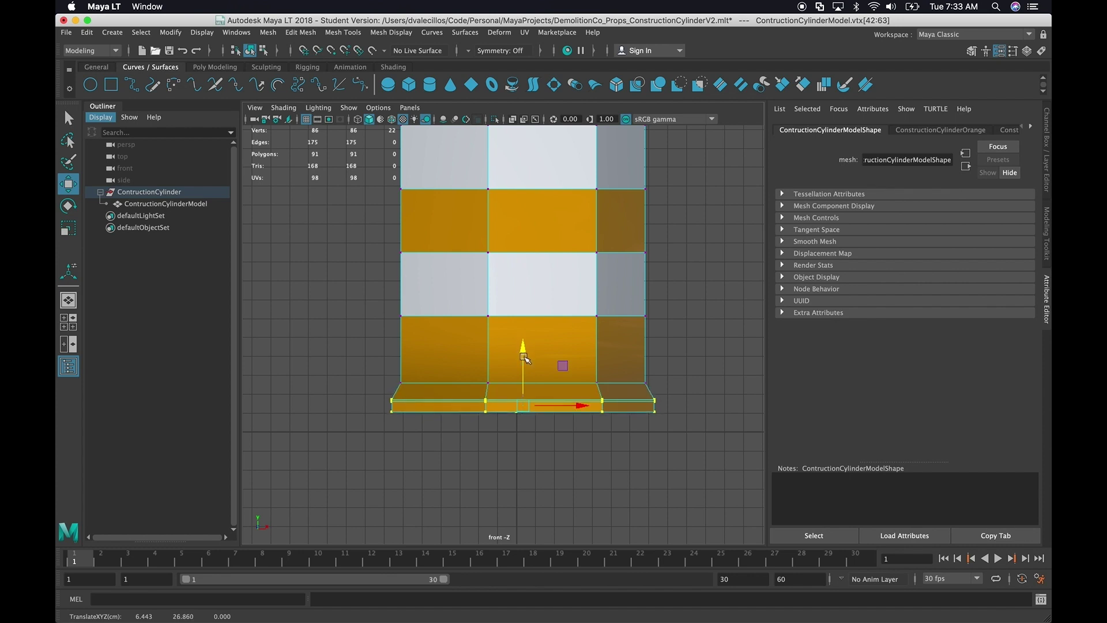
alt+middle_drag(525, 358, 518, 452)
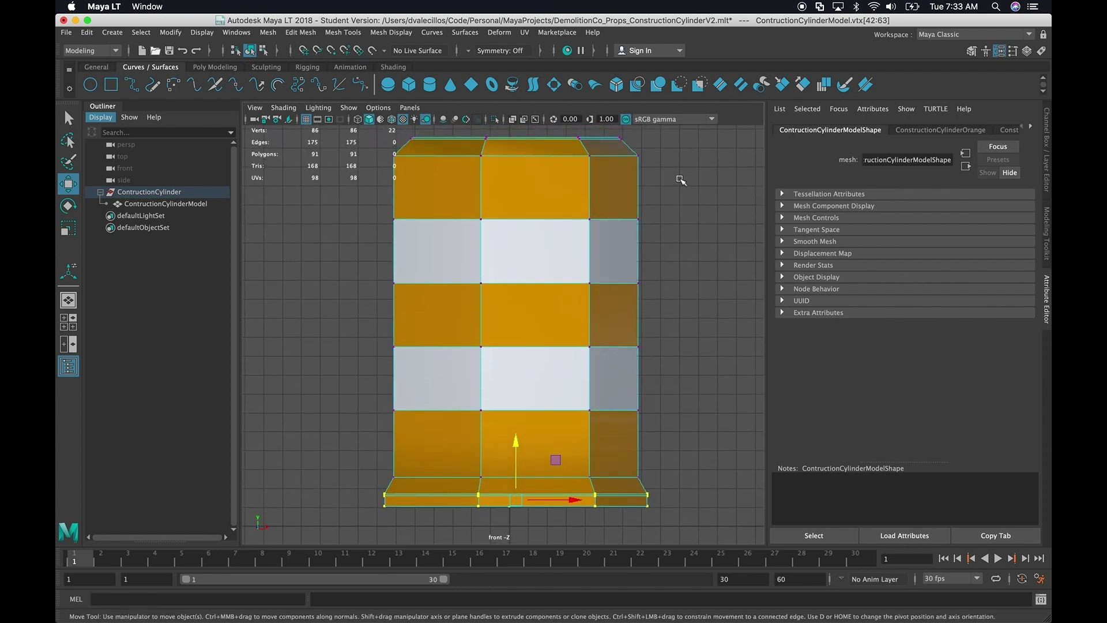
Step: Scale the upper vertex rings inward to taper the top, then check it in perspective
drag(666, 266, 345, 361)
alt+middle_drag(507, 346, 506, 368)
drag(679, 142, 317, 388)
key(r)
drag(568, 264, 553, 266)
drag(670, 418, 335, 463)
drag(568, 431, 555, 435)
key(space)
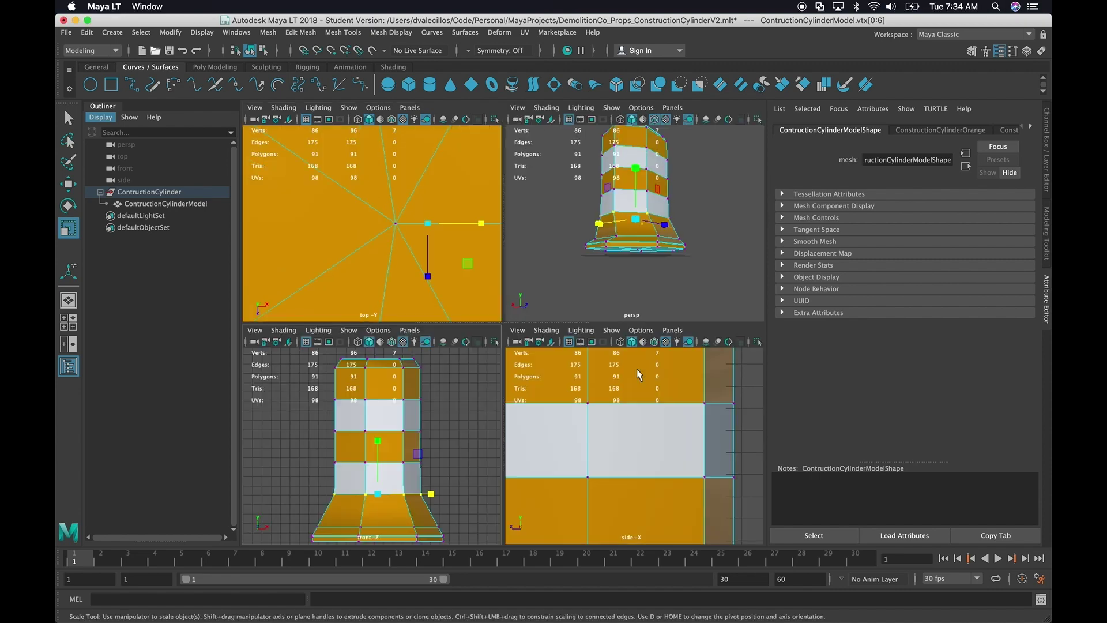
key(space)
alt+drag(578, 243, 633, 335)
click(647, 260)
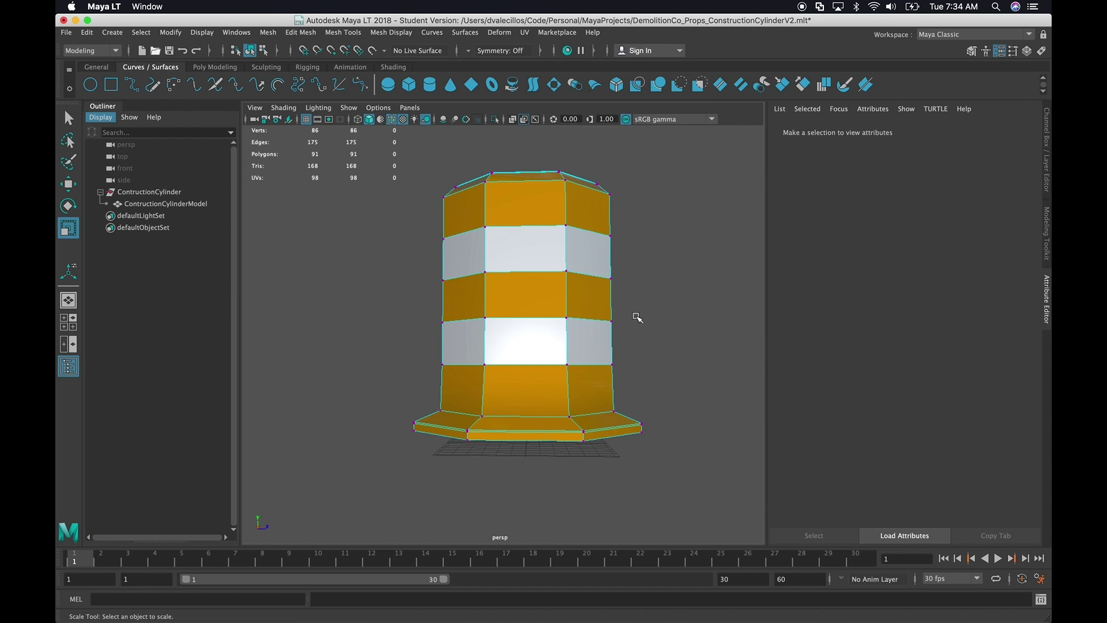
Step: Return to object selection and select the ContructionCylinder group in the Outliner
alt+drag(637, 296, 719, 319)
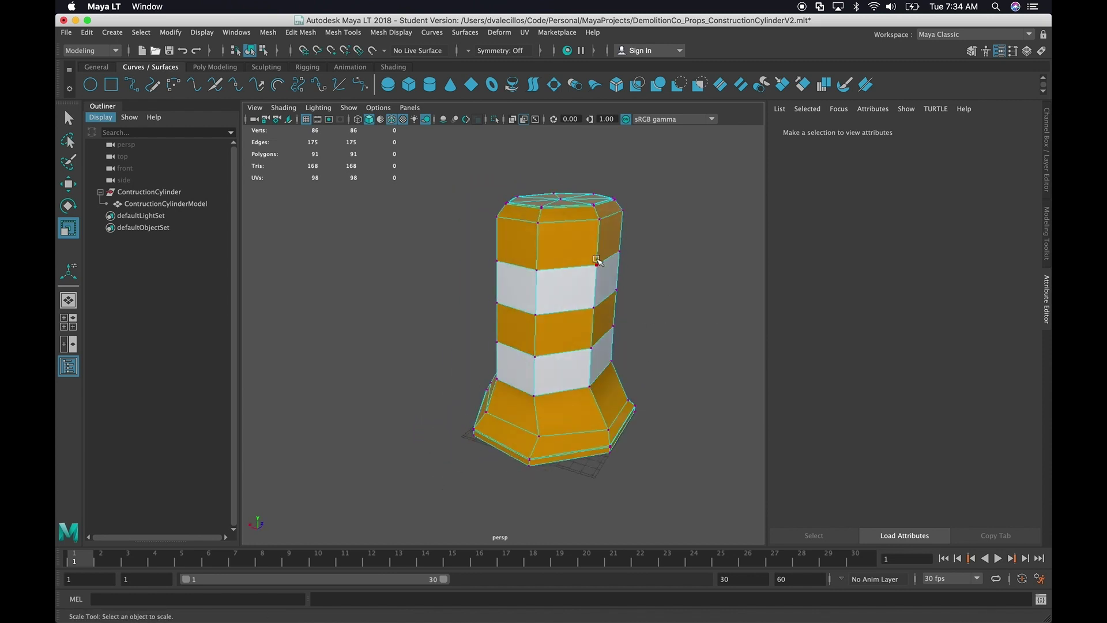
alt+drag(568, 236, 539, 225)
right_drag(539, 225, 561, 214)
click(633, 242)
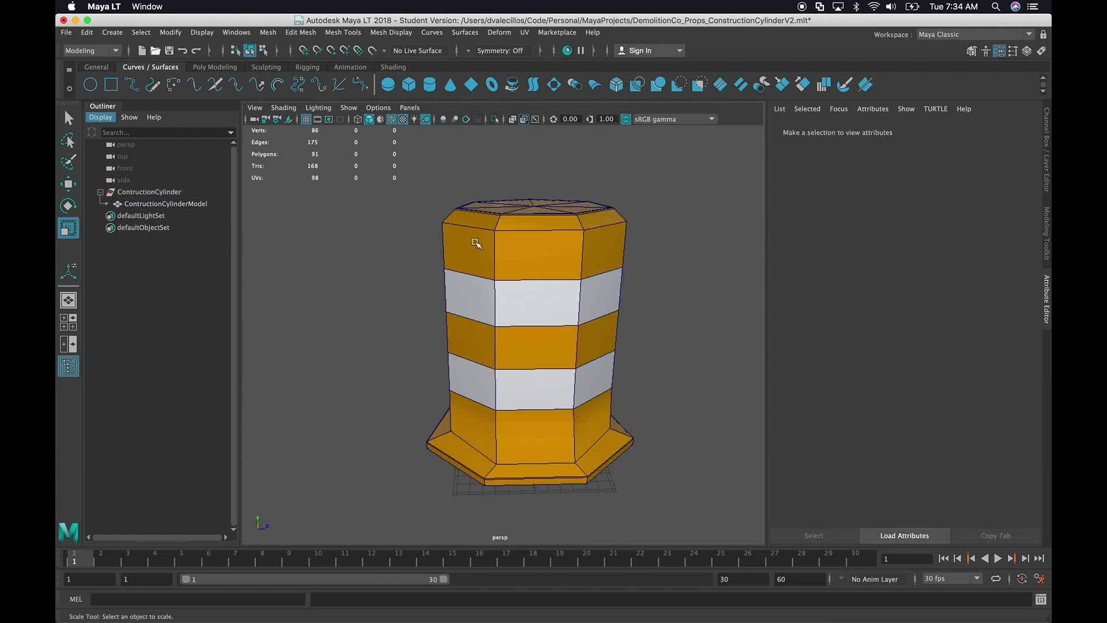
click(192, 189)
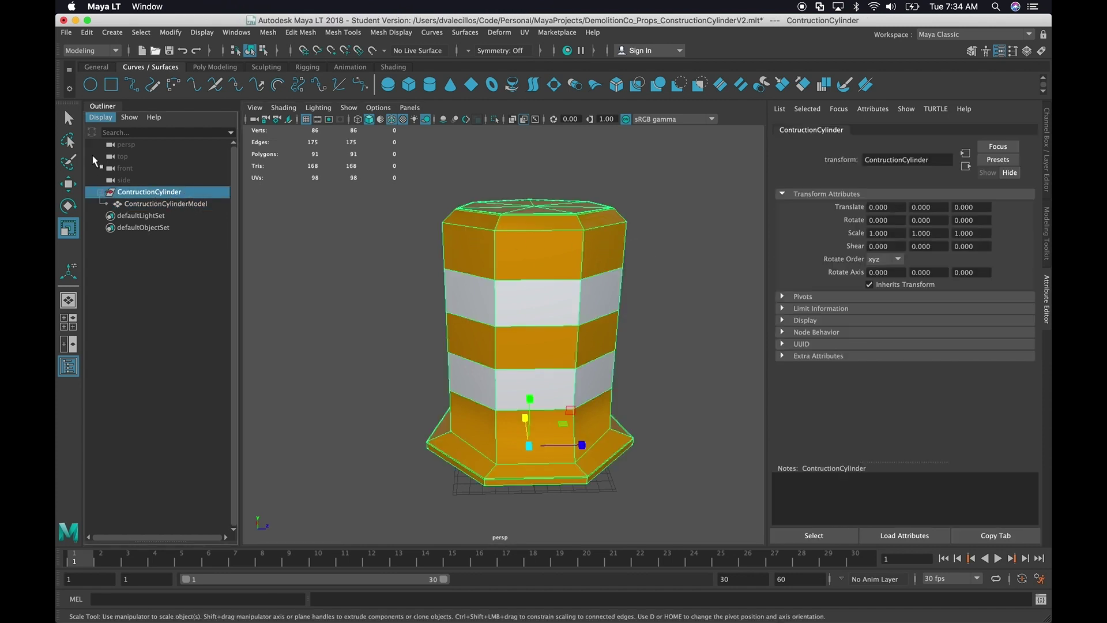
click(141, 215)
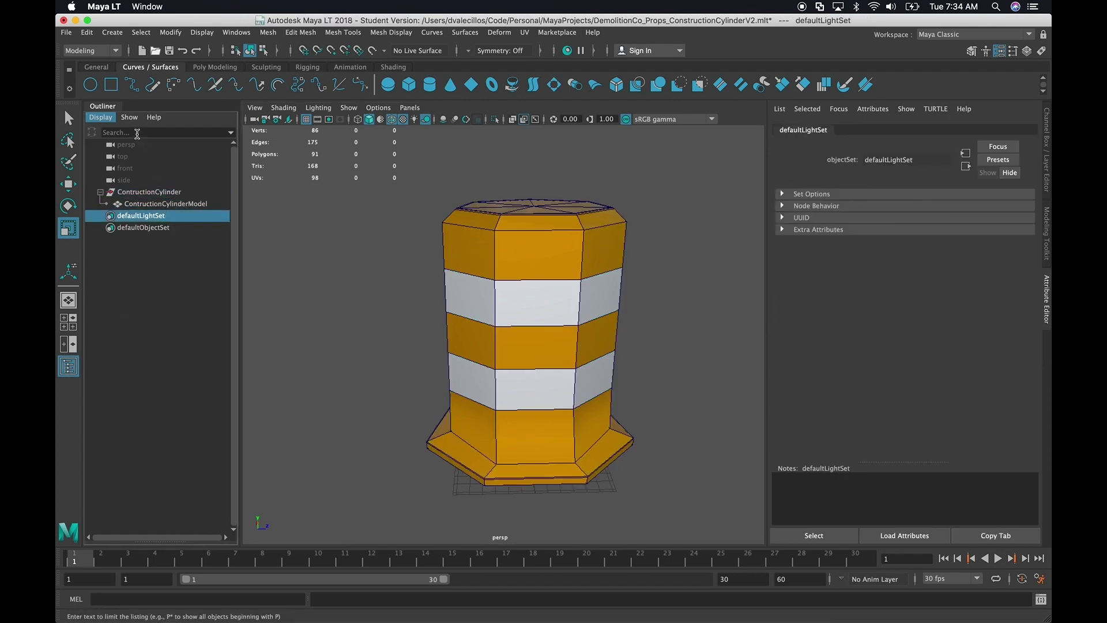
click(131, 192)
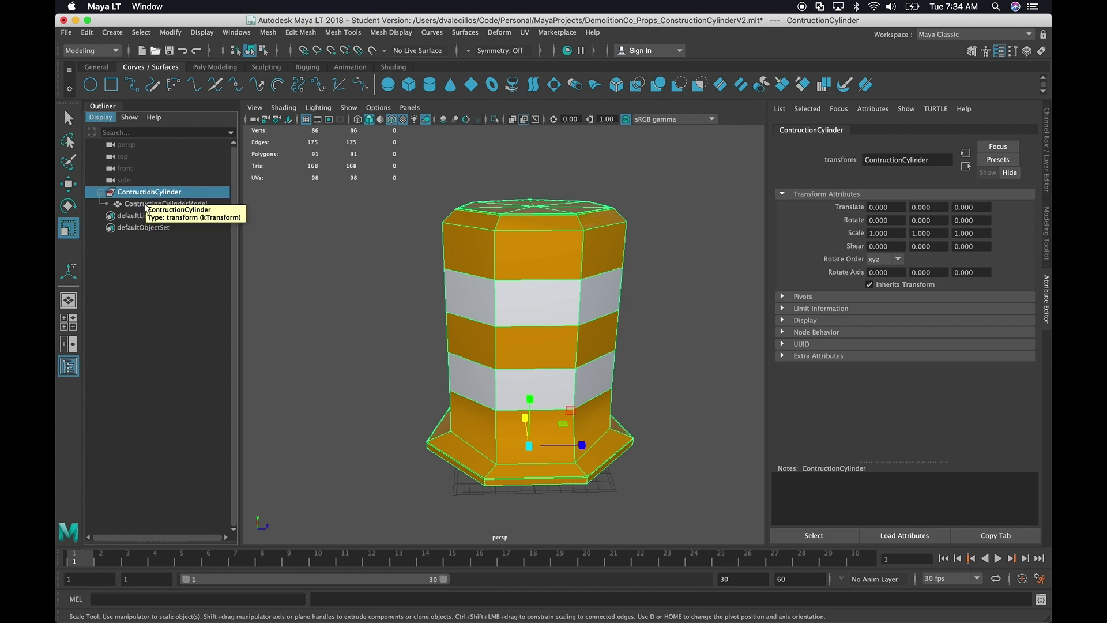
Step: Select the ContructionCylinderModel mesh and open Hypershade with its two materials and phong1
click(159, 204)
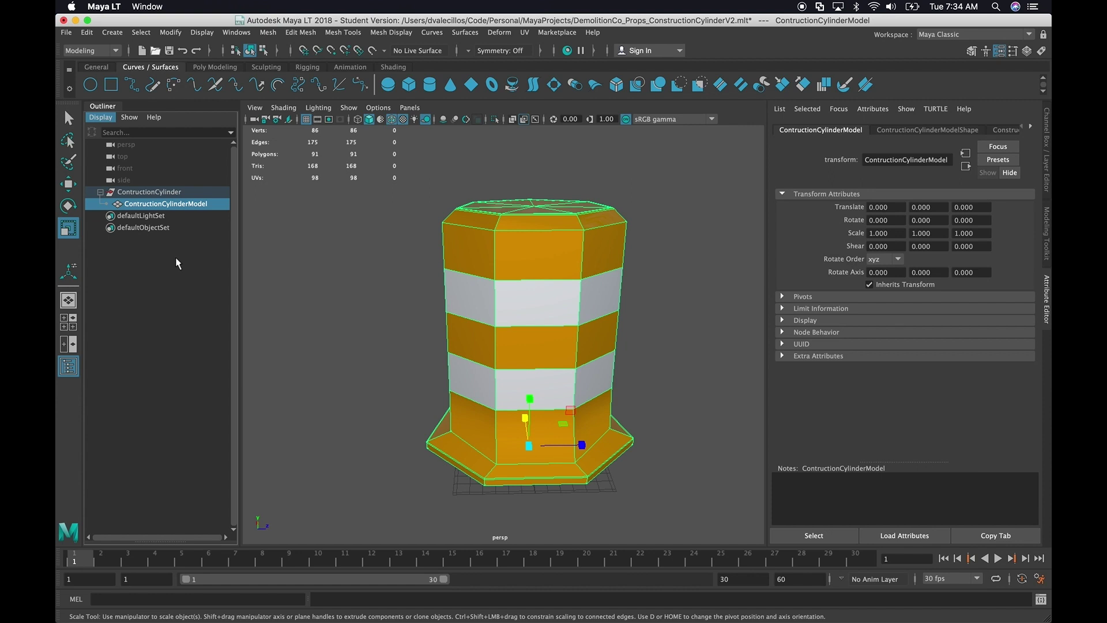
click(162, 192)
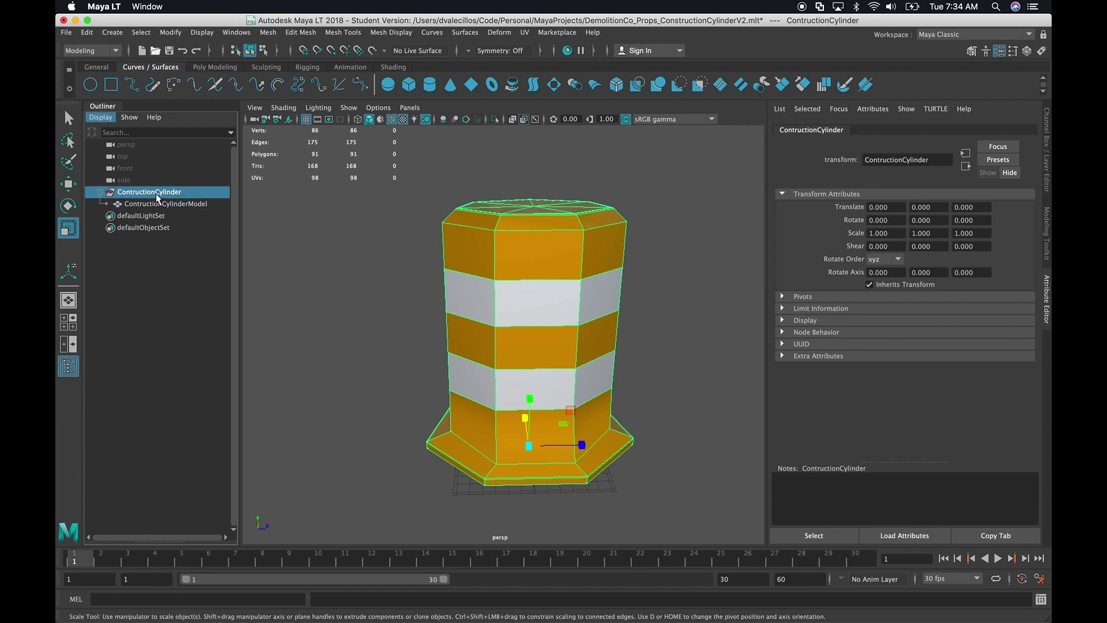
click(176, 205)
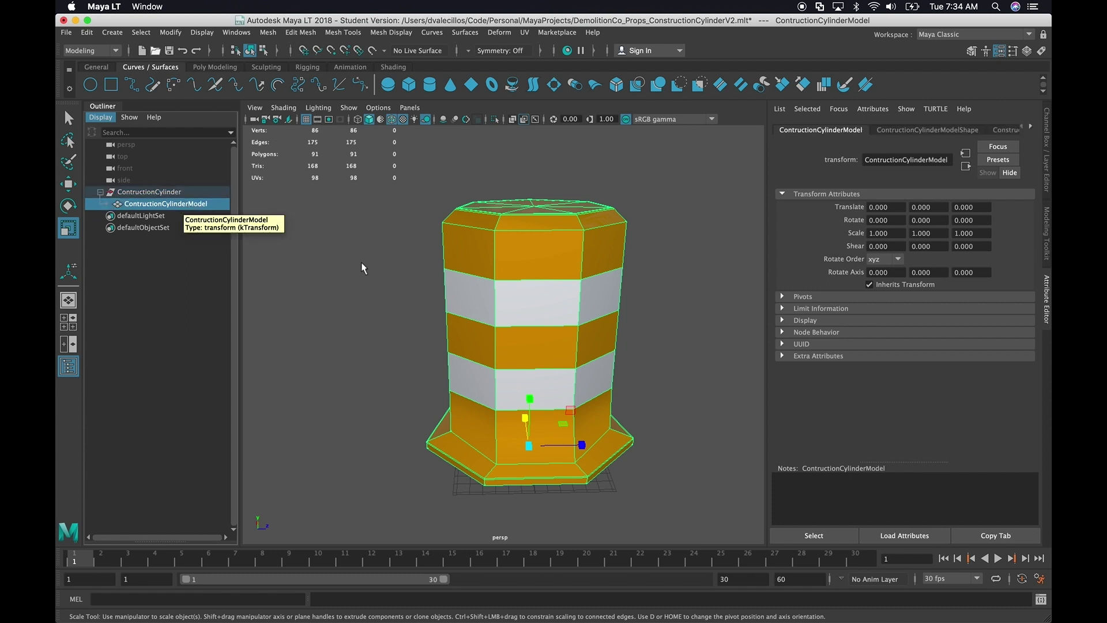
alt+drag(364, 265, 434, 242)
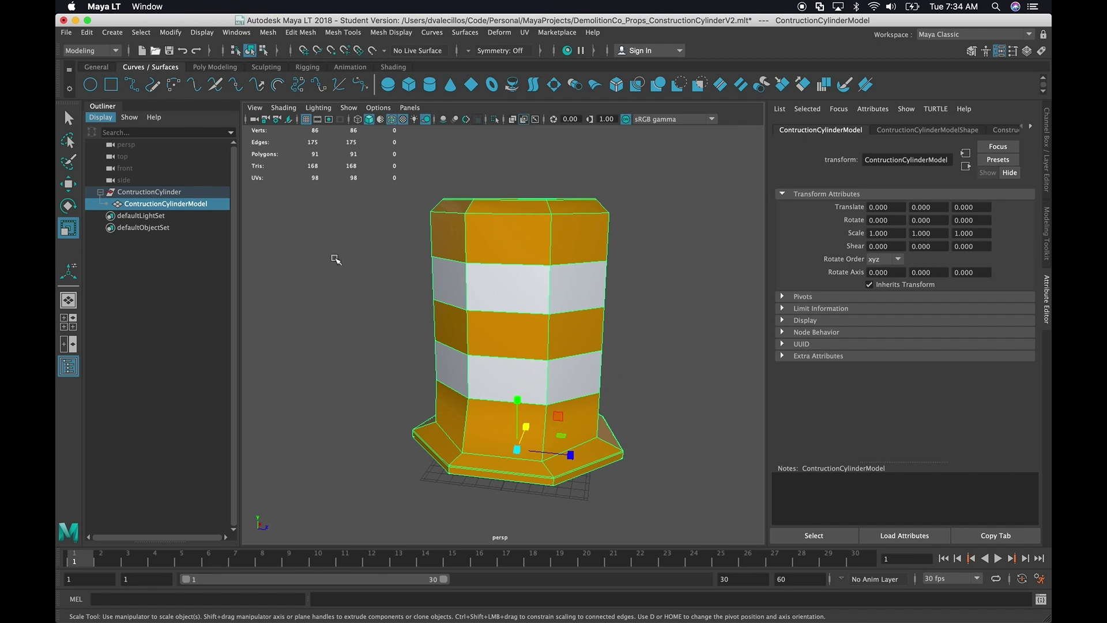
click(569, 51)
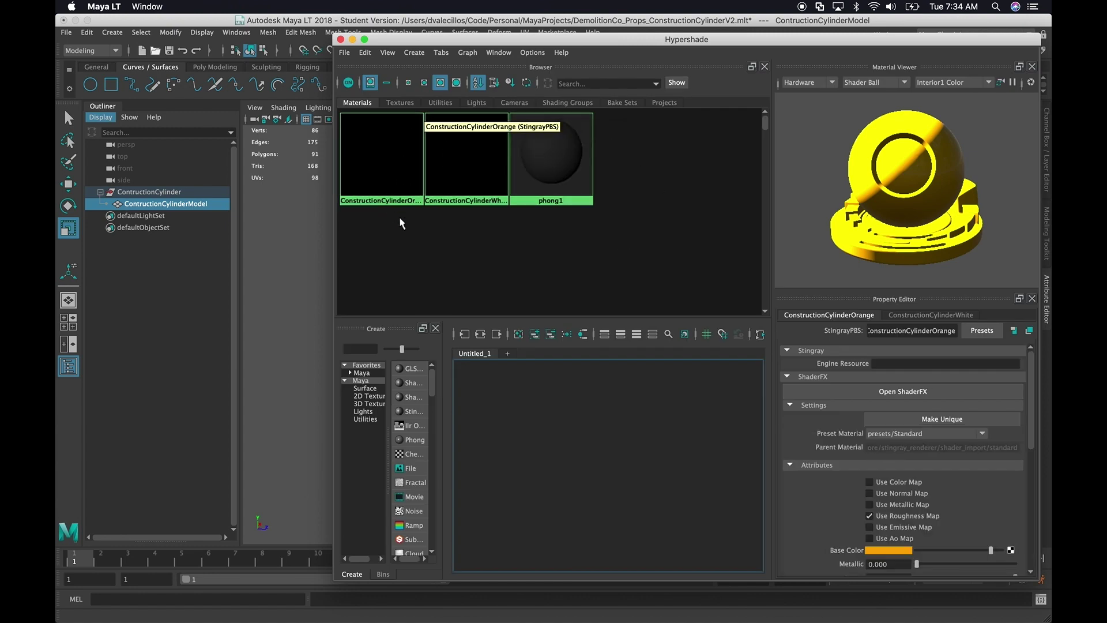
click(398, 196)
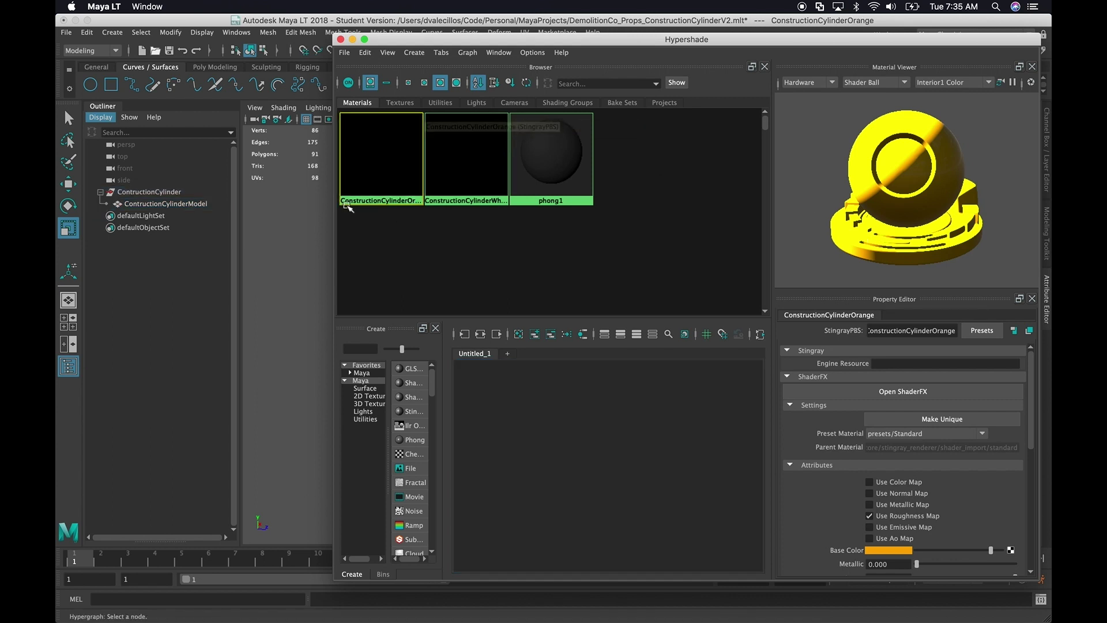
click(457, 179)
click(387, 175)
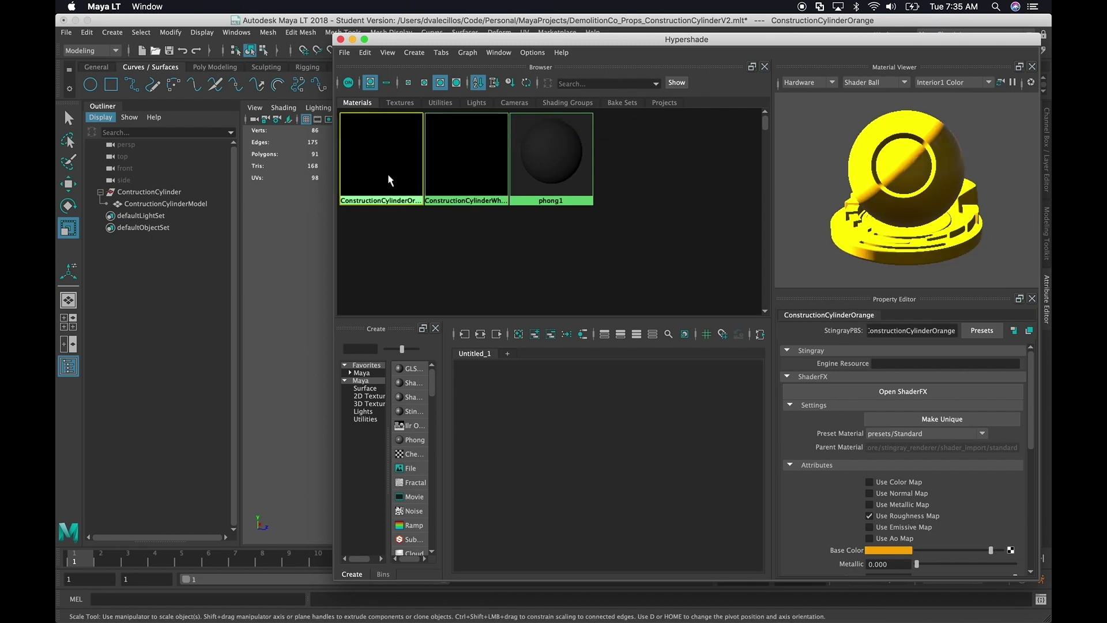
drag(490, 45, 443, 157)
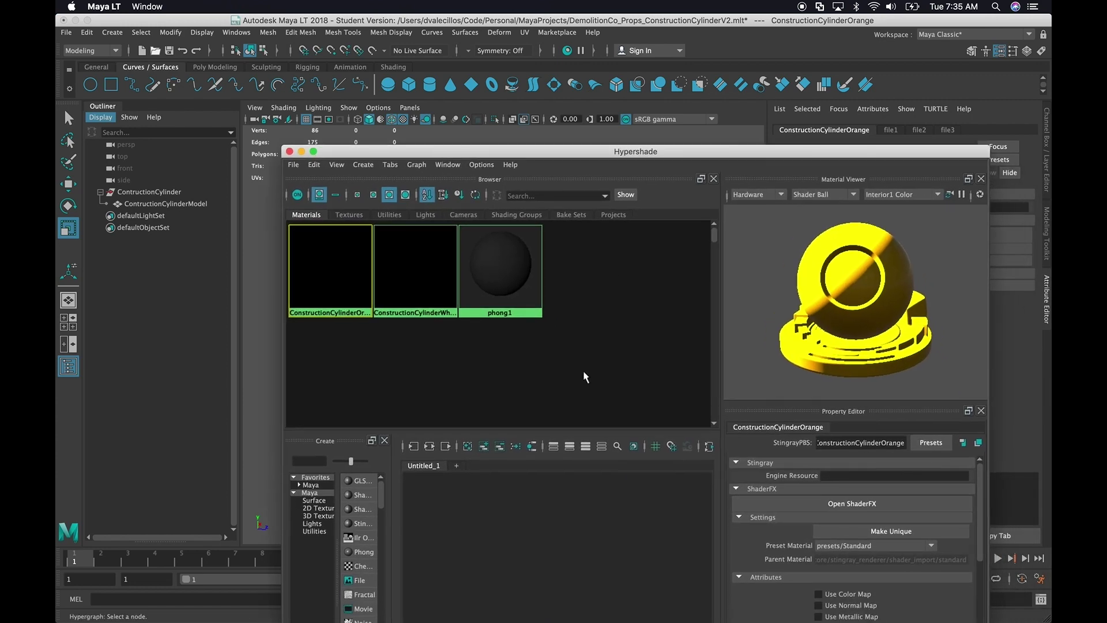
click(430, 254)
drag(531, 157, 522, 99)
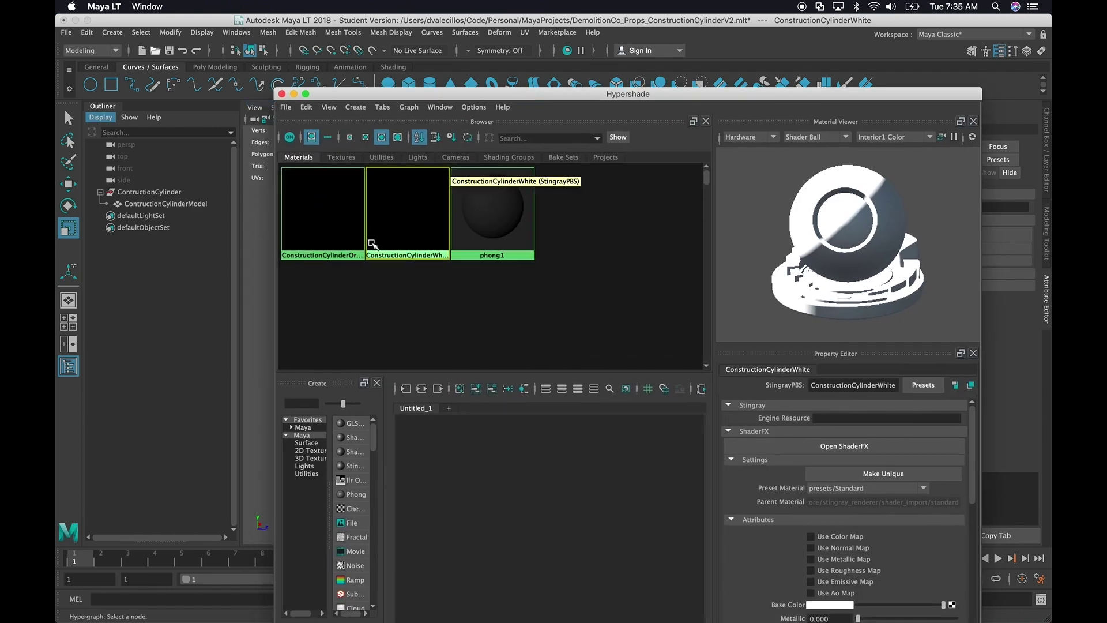
middle_drag(370, 242, 377, 253)
middle_drag(376, 252, 368, 224)
drag(402, 93, 414, 48)
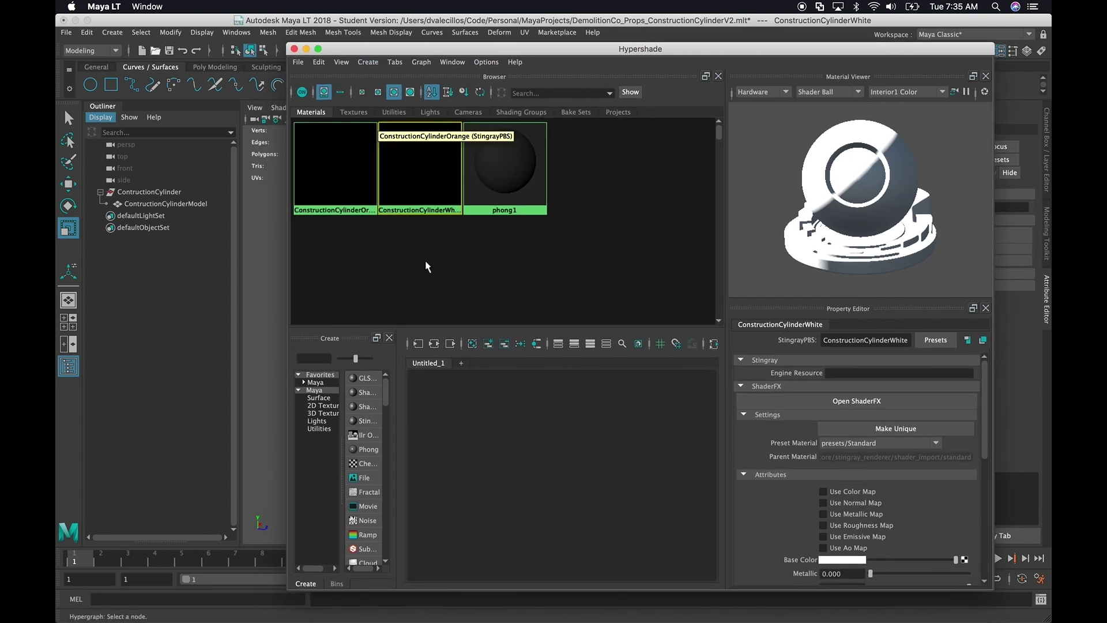
click(430, 241)
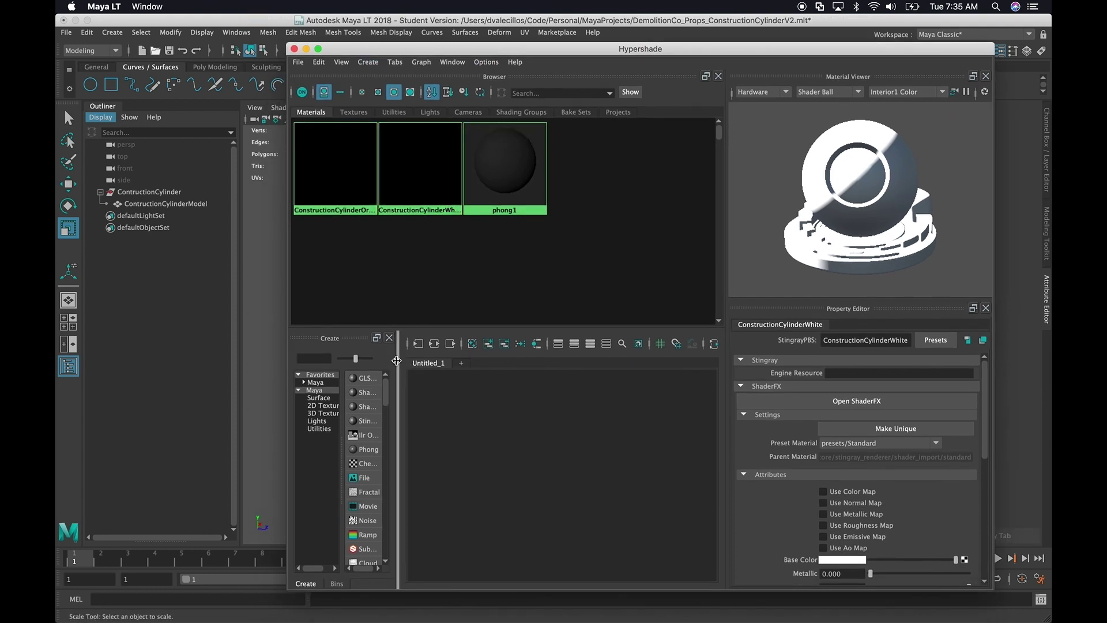
Step: Create a trial Stingray PBS material, StingrayPBS6, in Hypershade
drag(397, 349, 501, 349)
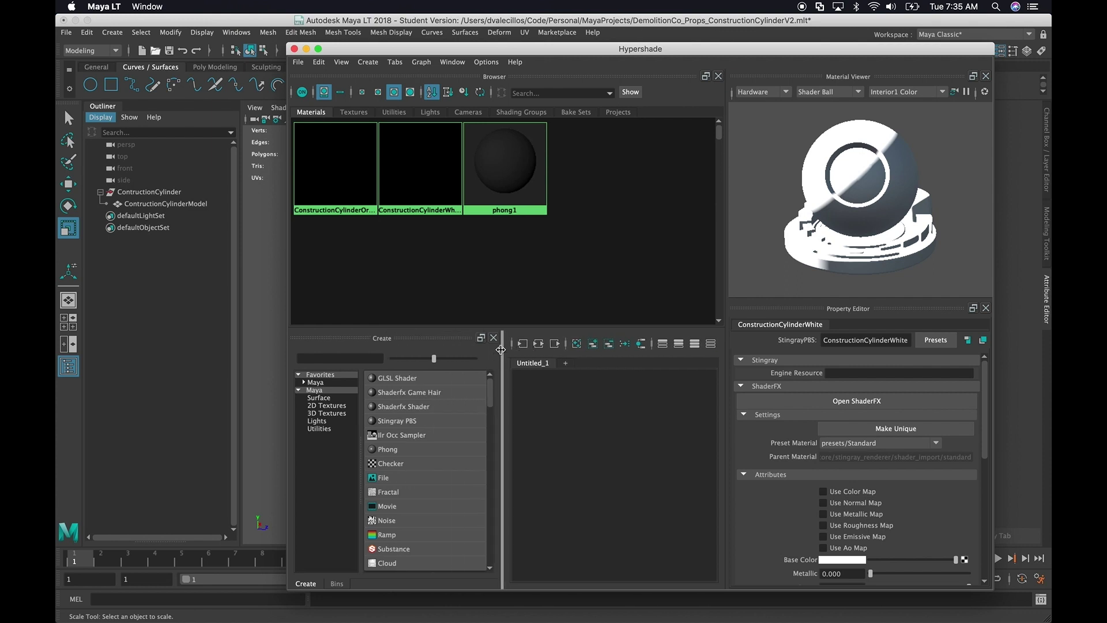
click(418, 418)
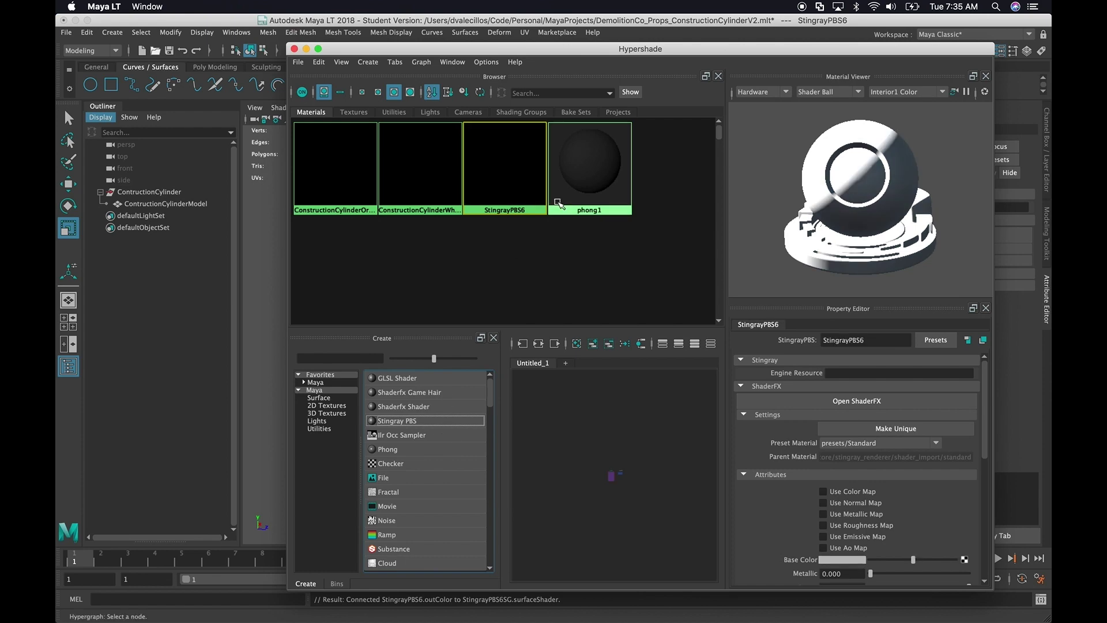
click(514, 185)
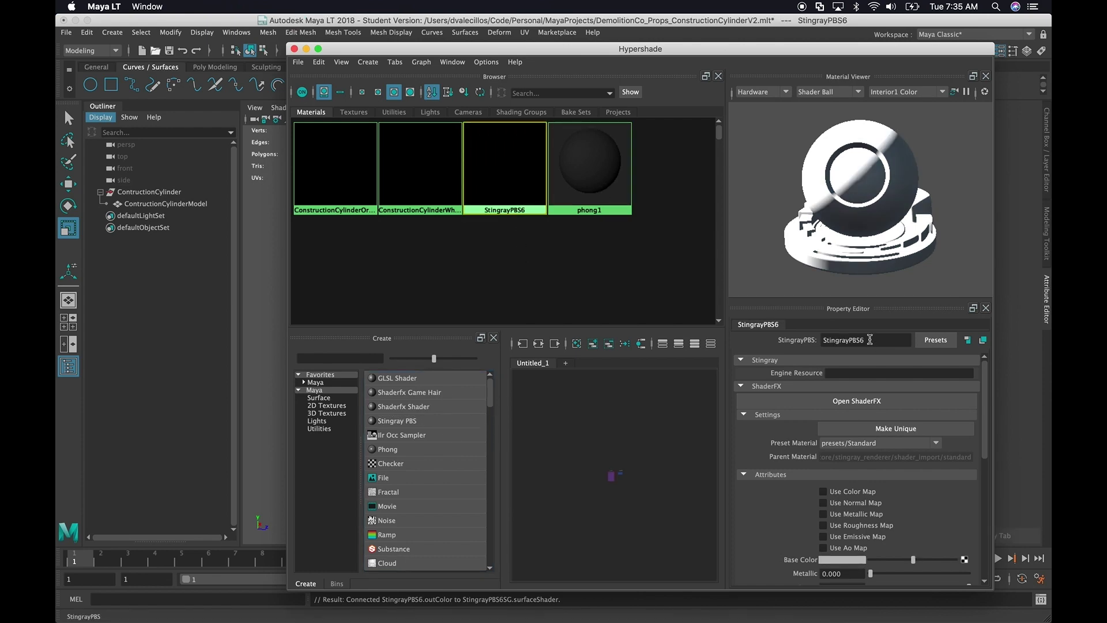
drag(728, 49, 671, 411)
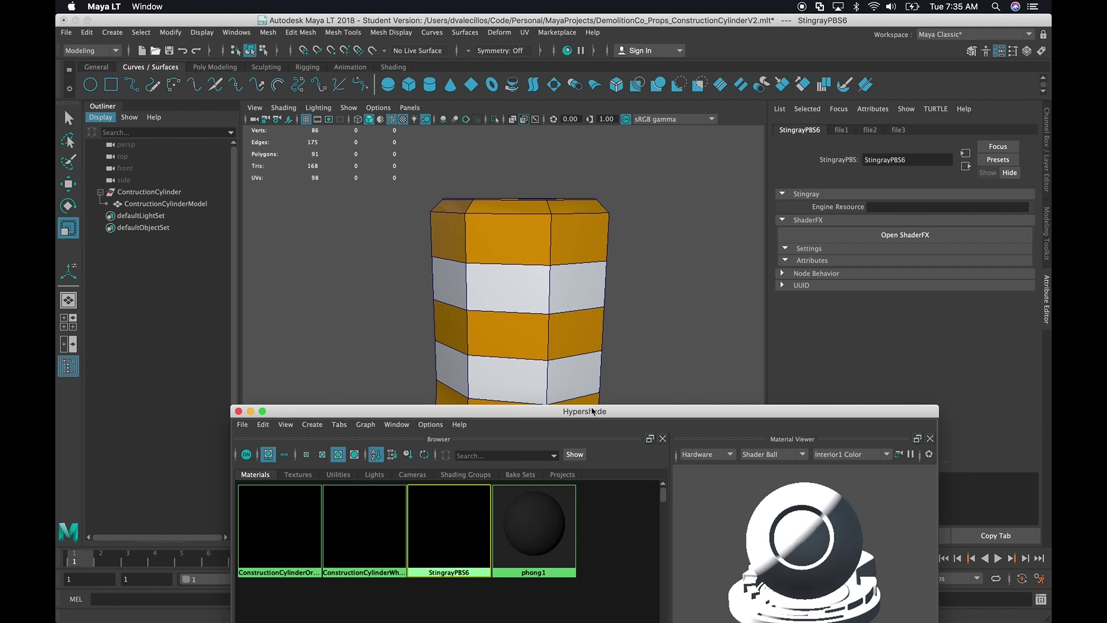
drag(593, 413, 626, 59)
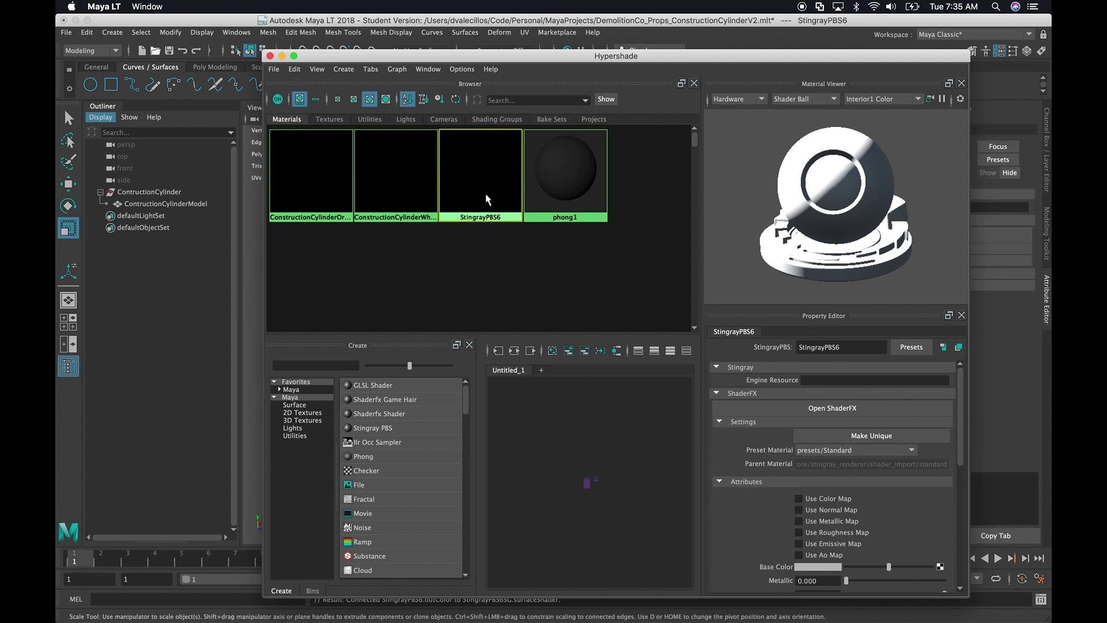
Step: Delete StingrayPBS6 and close Hypershade
key(Delete)
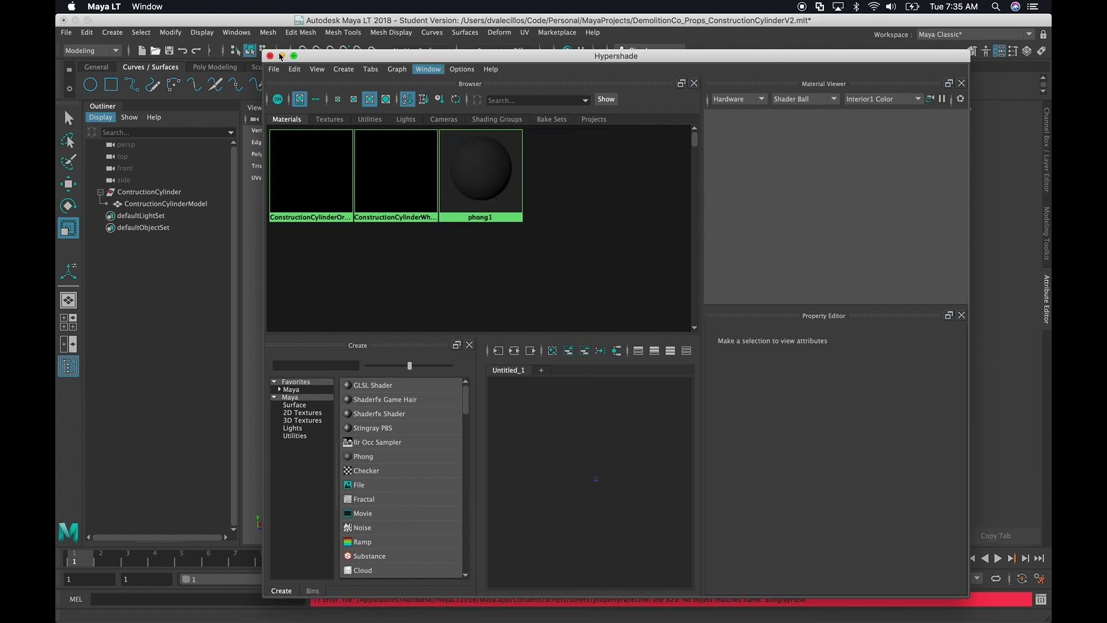
click(269, 56)
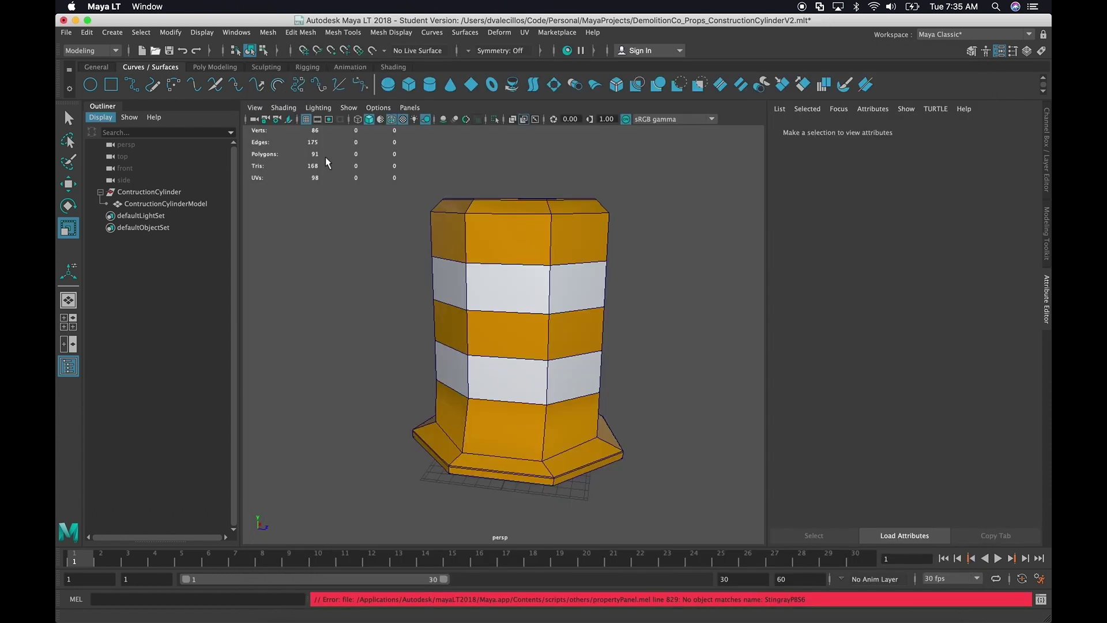
click(148, 193)
Step: Add a new empty GameObject to the DemoProps Hierarchy in Unity
key(super+Tab)
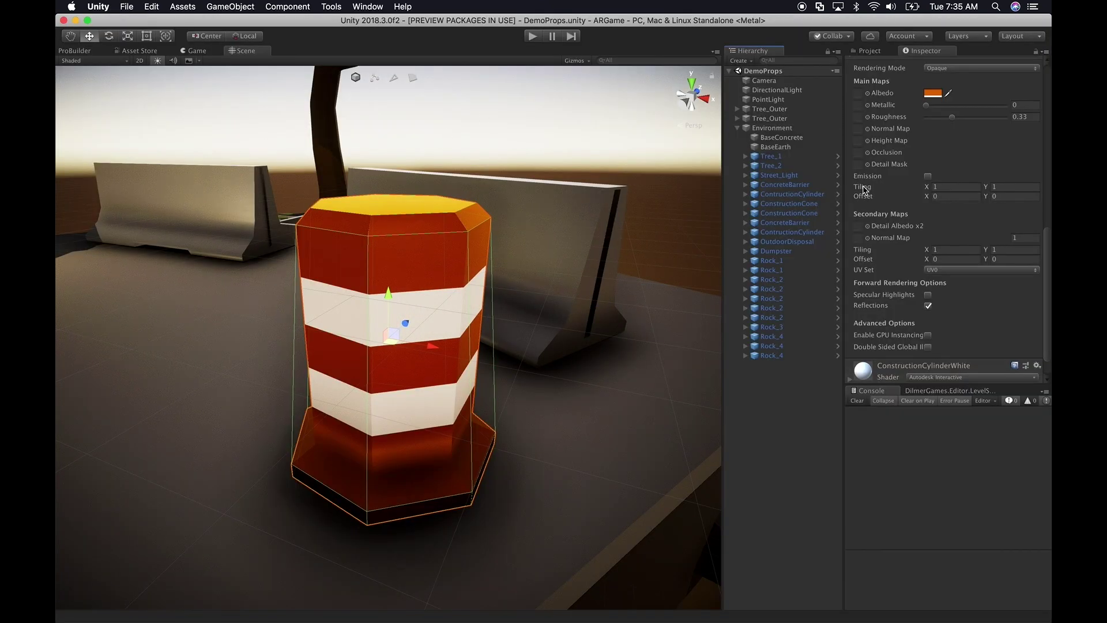
right_click(803, 432)
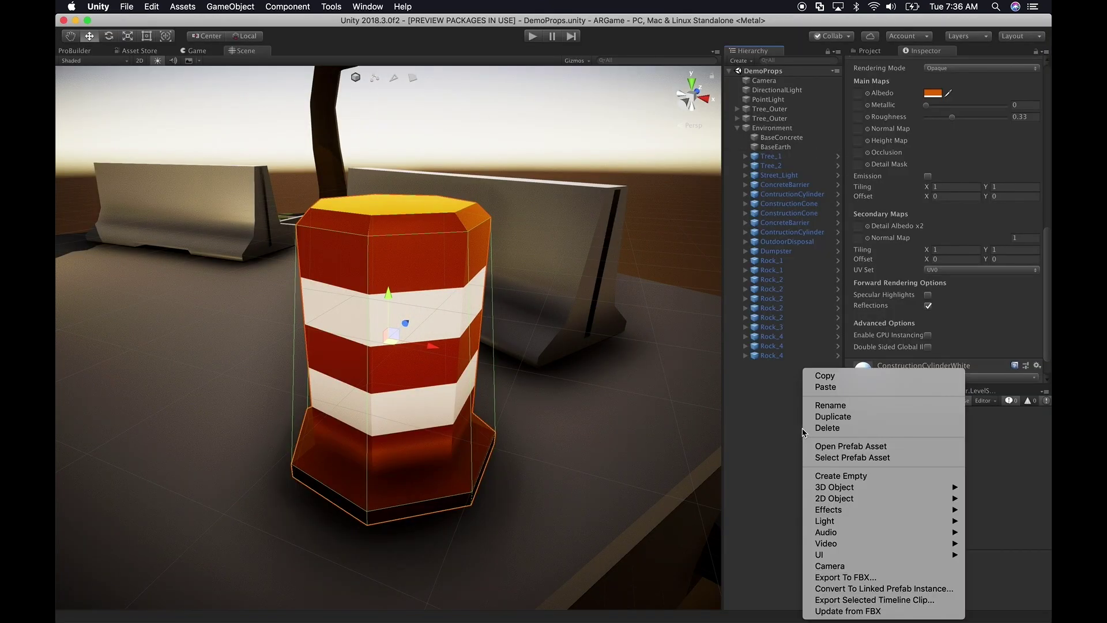
click(842, 476)
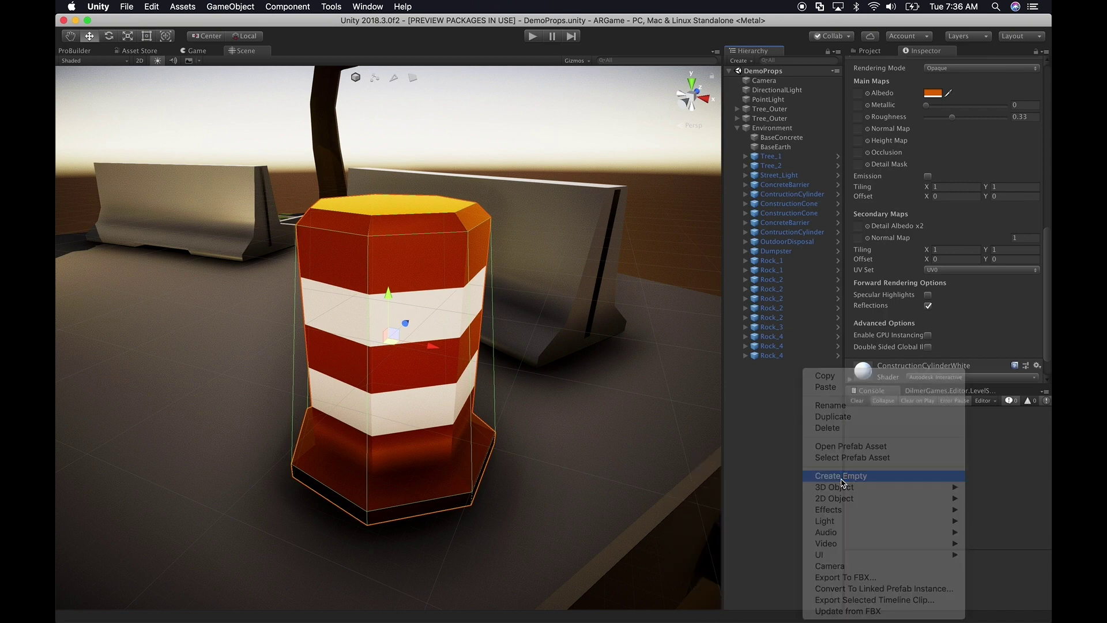
click(780, 379)
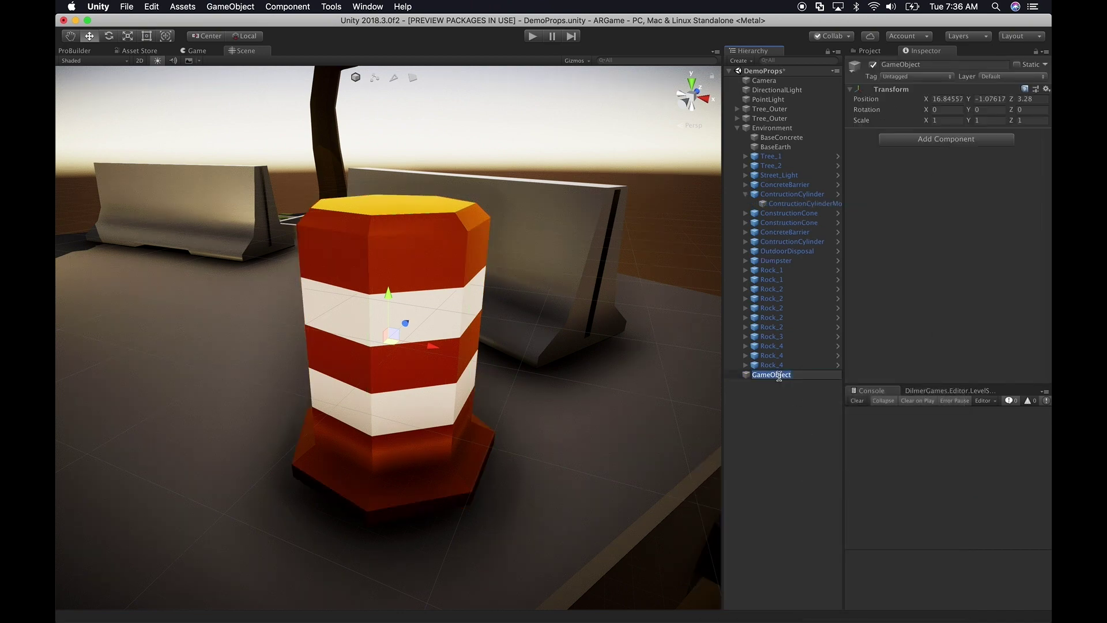
Step: Rename the empty object ContructionCylinderV2 using the copied cylinder name plus V2
click(803, 194)
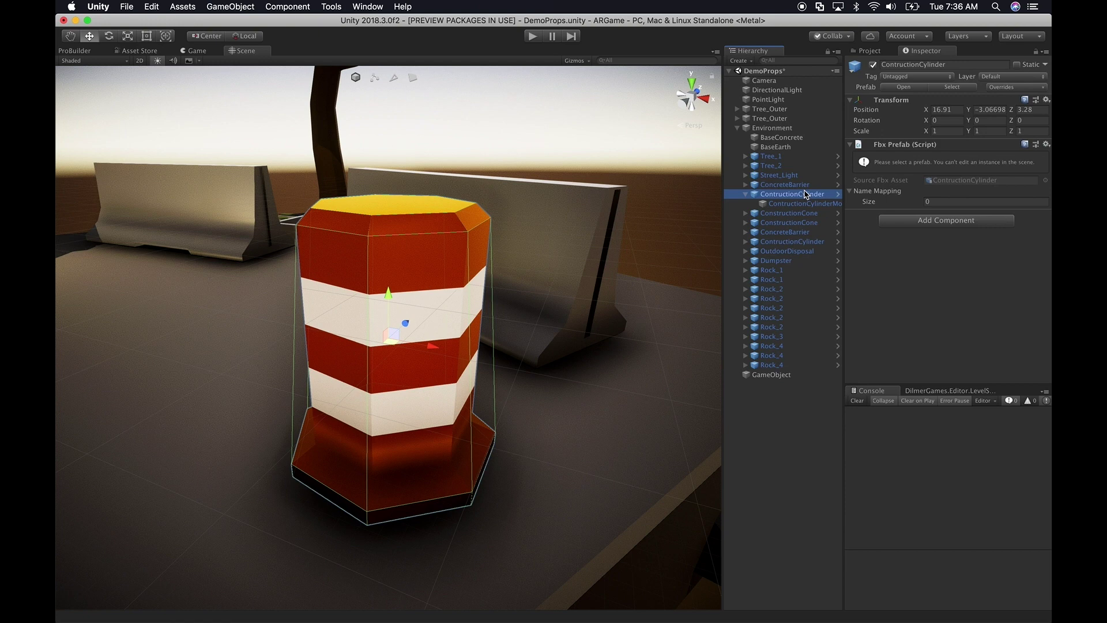
click(806, 194)
key(super+c)
click(779, 376)
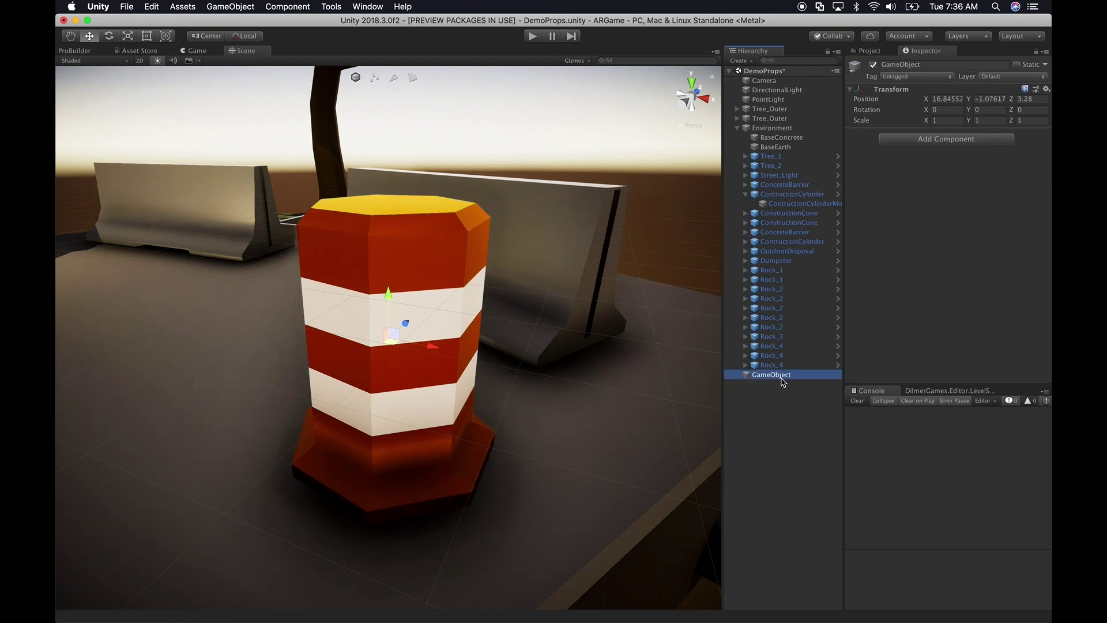
click(781, 376)
key(super+v)
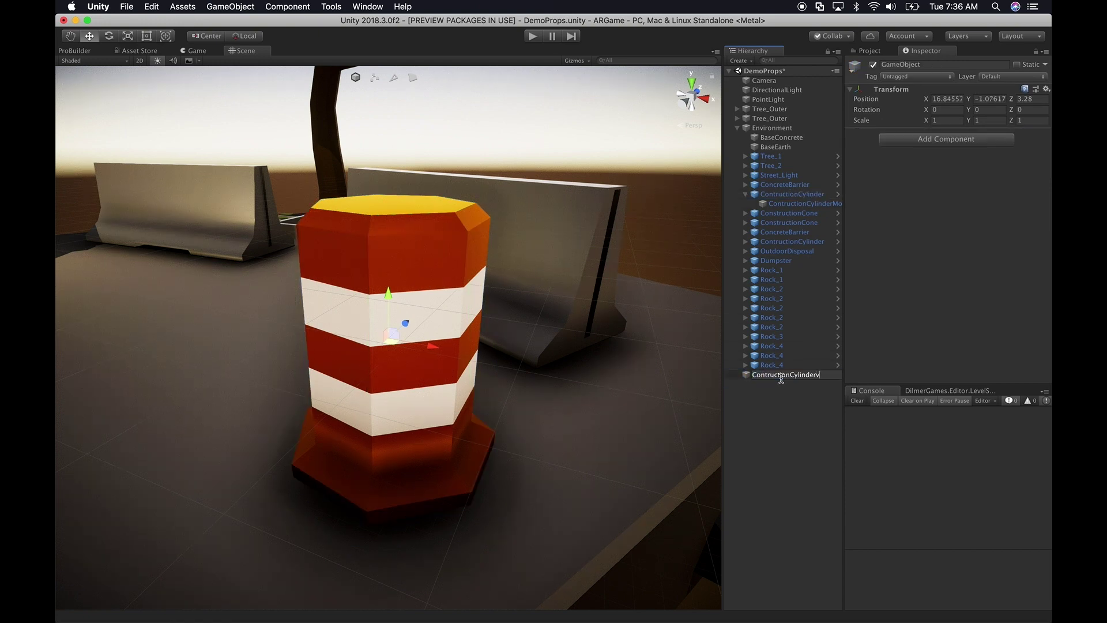
text(V2)
key(Return)
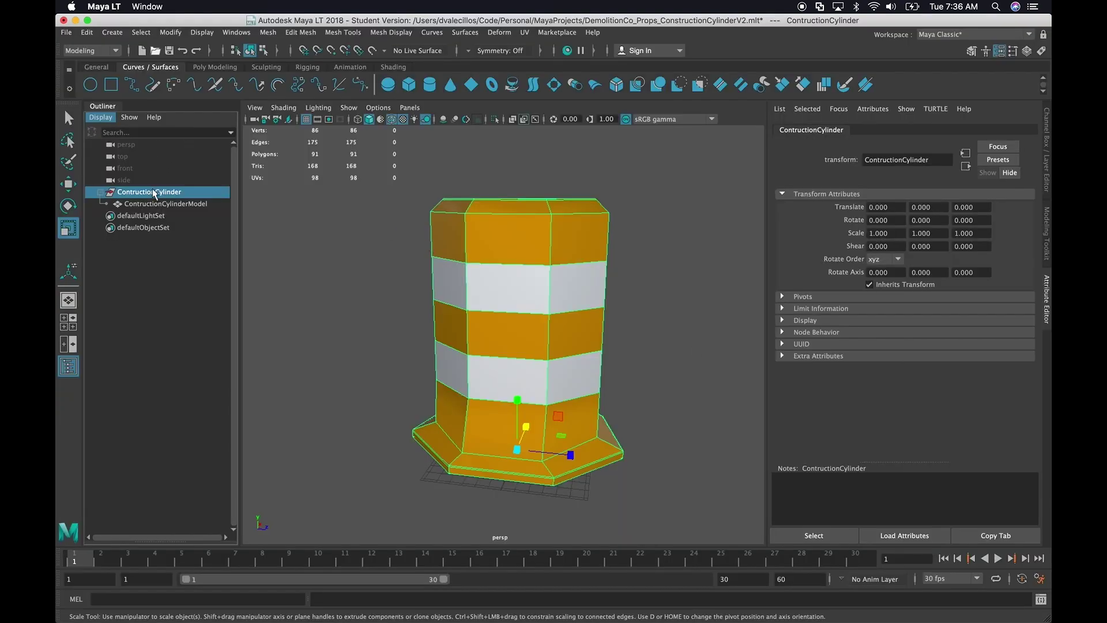
Step: Rename the Outliner nodes to ContructionCylinderV2 and ContructionCylinderV2Model
double_click(155, 192)
click(194, 193)
key(super+v)
key(super+z)
key(Return)
double_click(185, 204)
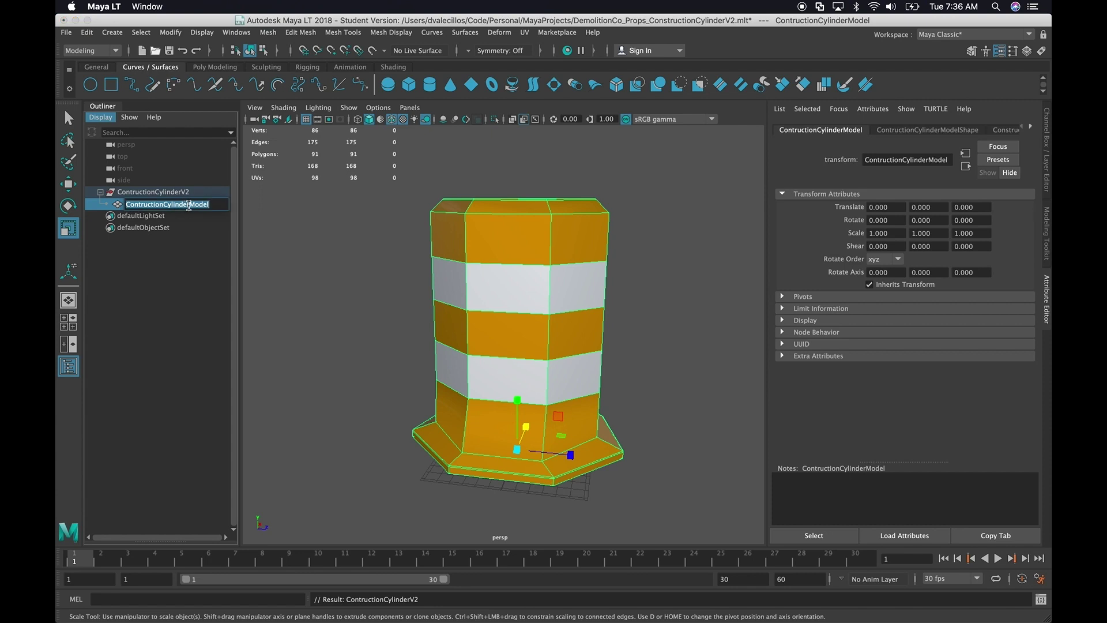
key(Return)
text(V2)
key(Return)
Step: Rename the materials ConstructionCylinderV2Orange and ConstructionCylinderV2White in Hypershade
click(567, 51)
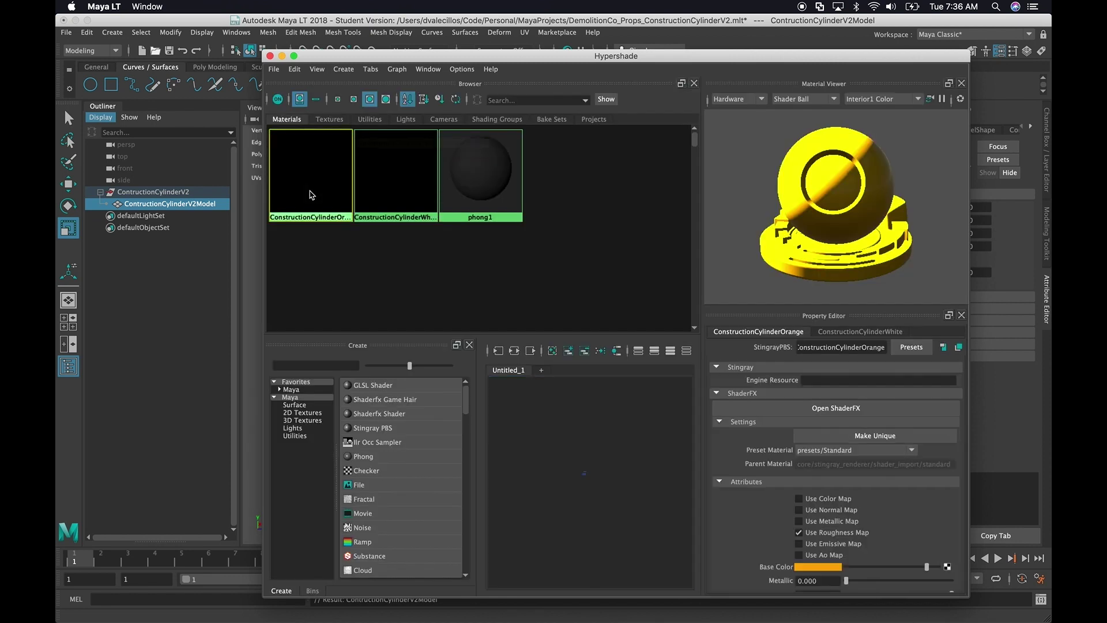
click(306, 191)
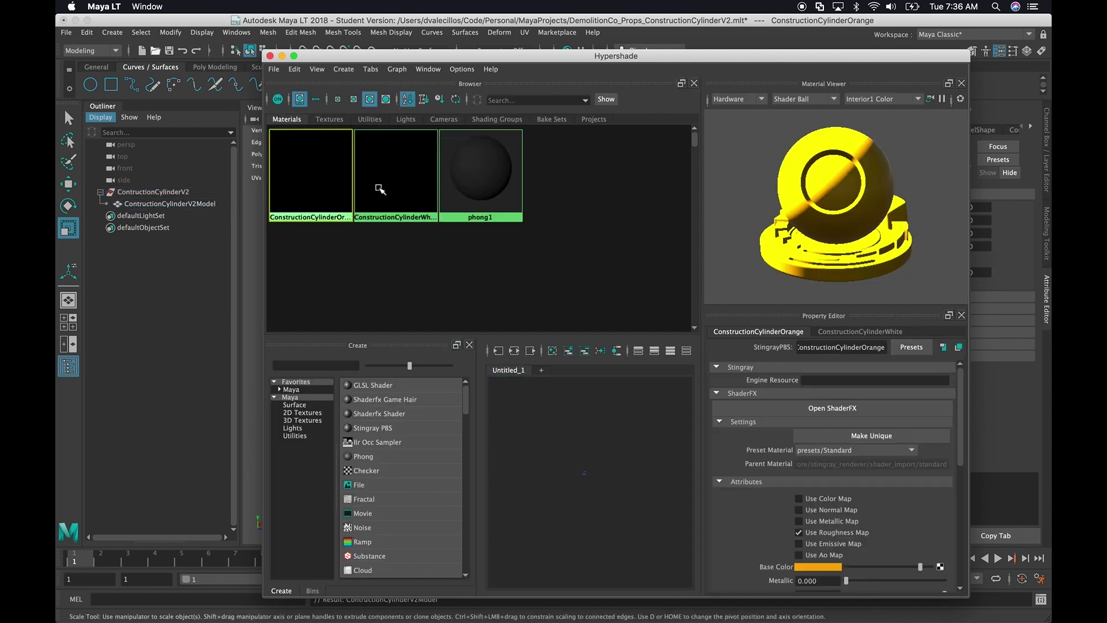
click(852, 349)
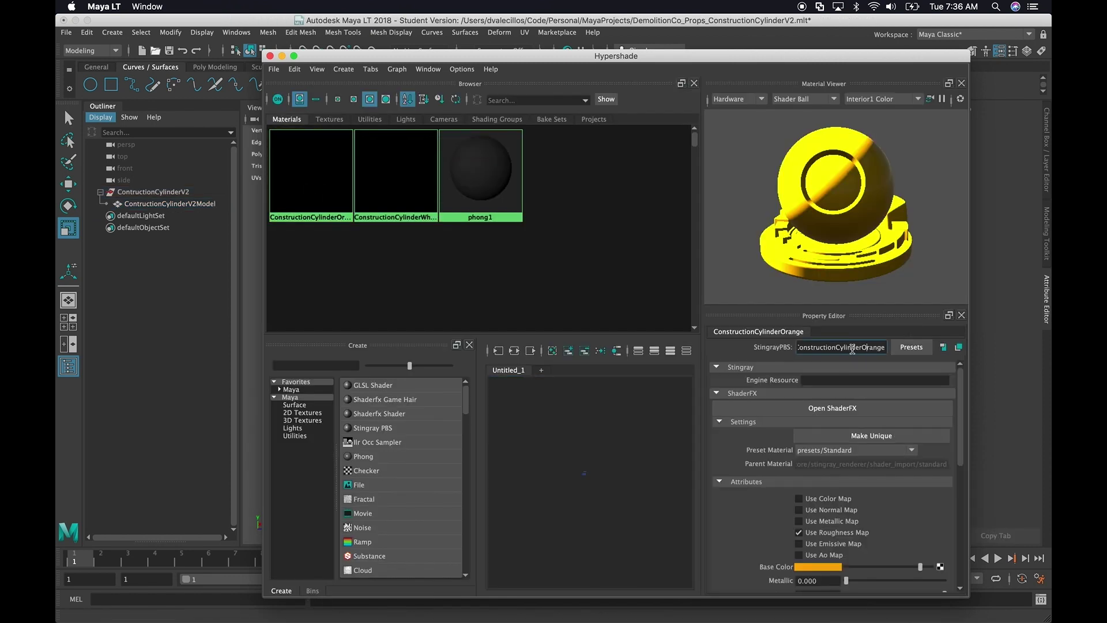
text(V2)
key(Return)
click(408, 196)
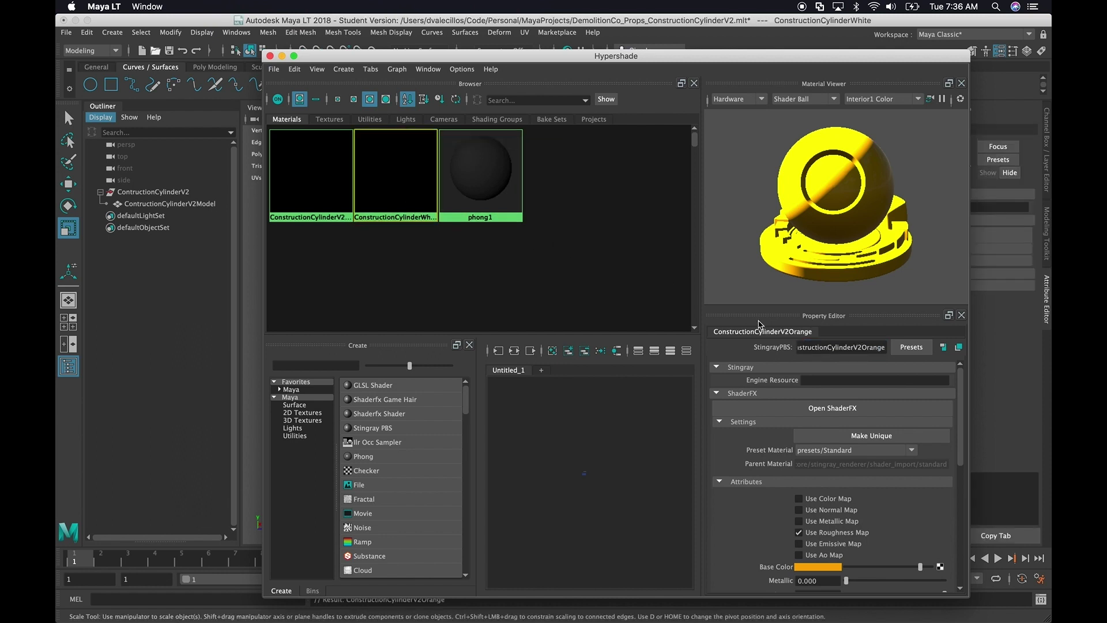
click(873, 347)
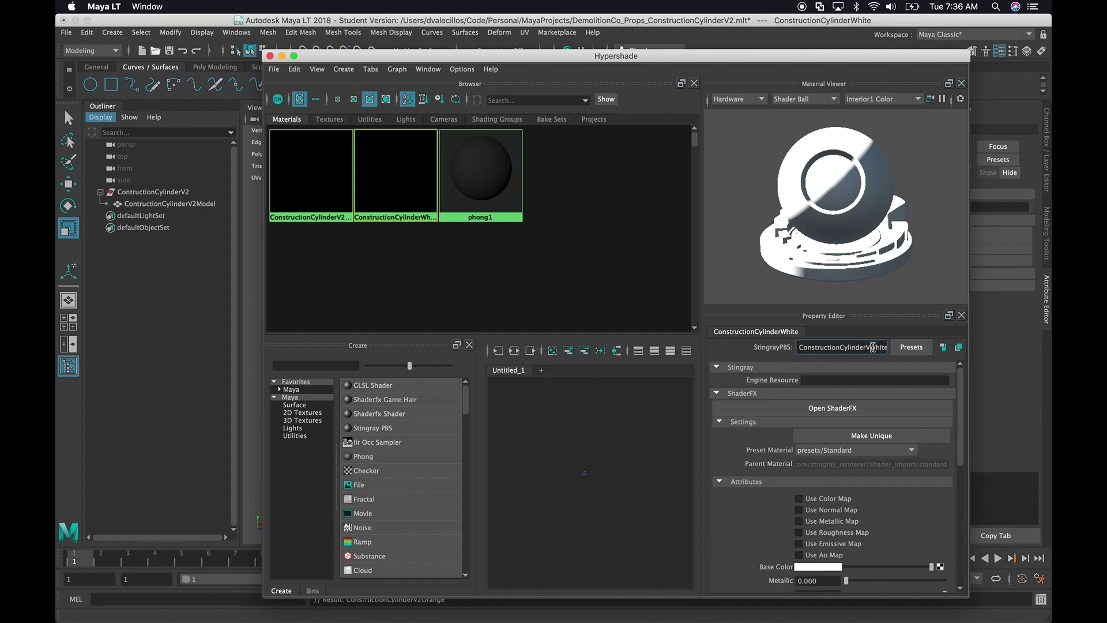
text(V2)
key(Return)
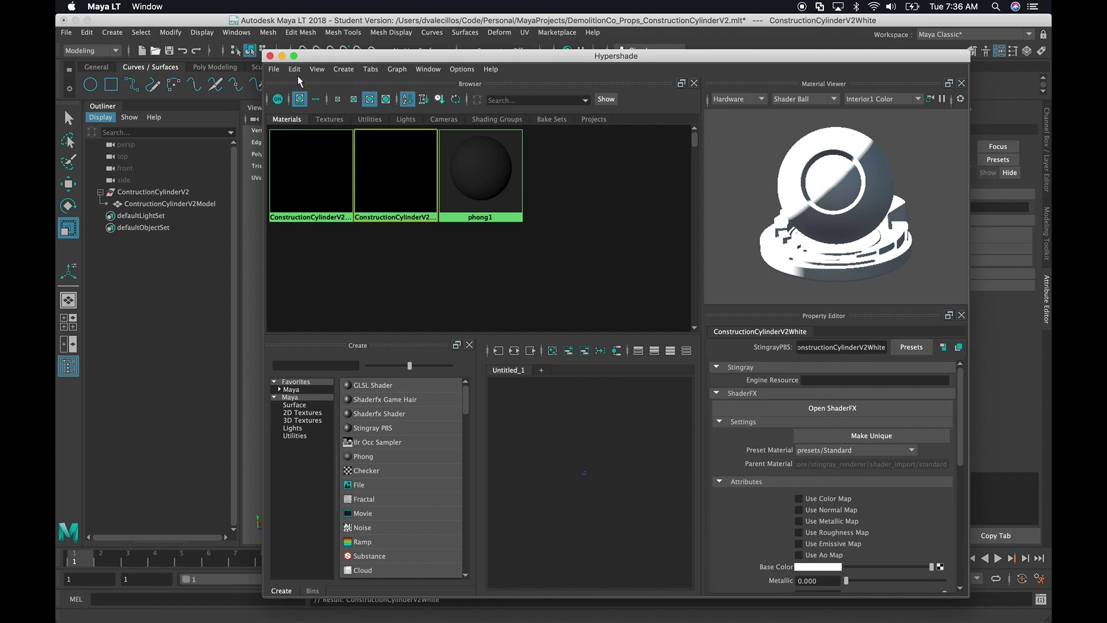
click(270, 56)
key(super+Tab)
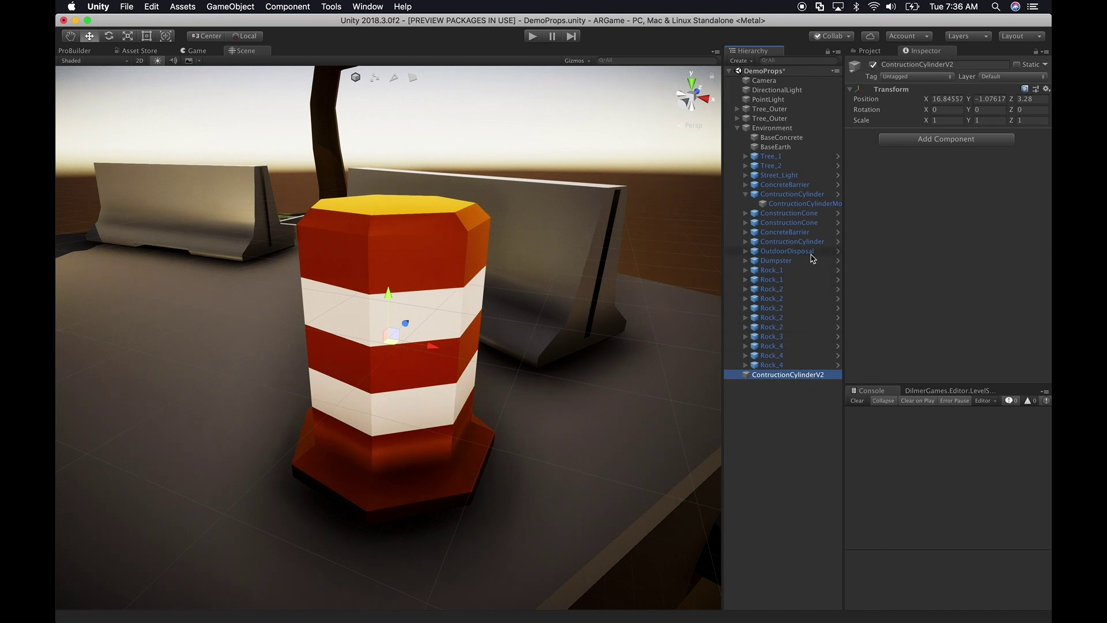
Step: Move ContructionCylinderV2 to Position X 12.31 beside the old cylinder
scroll(496, 314, down, 5)
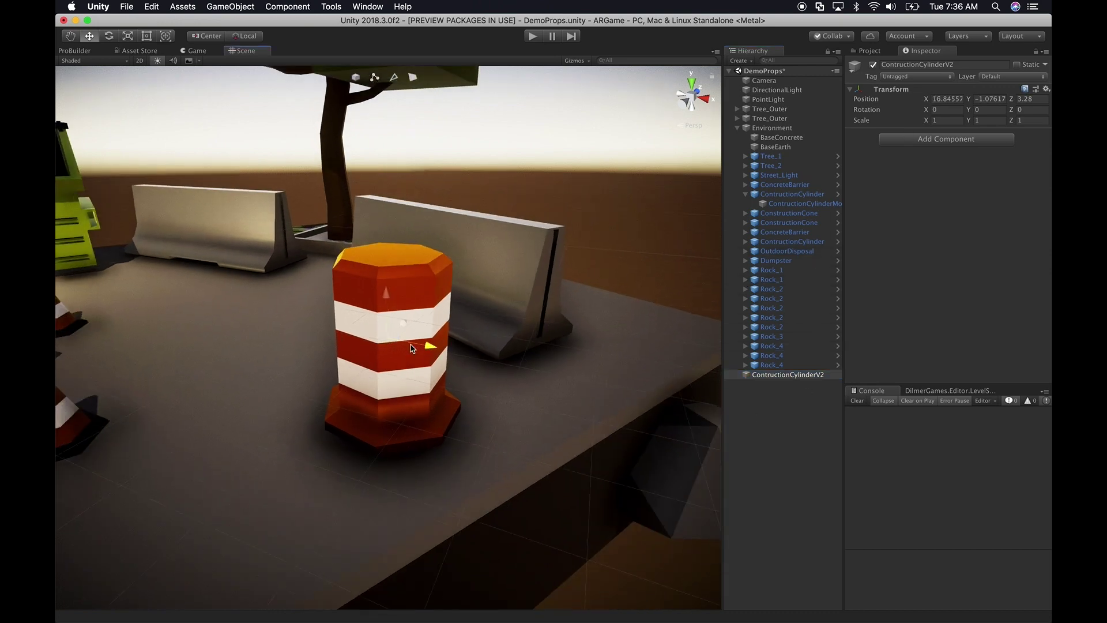
drag(412, 349, 243, 334)
middle_drag(243, 335, 458, 288)
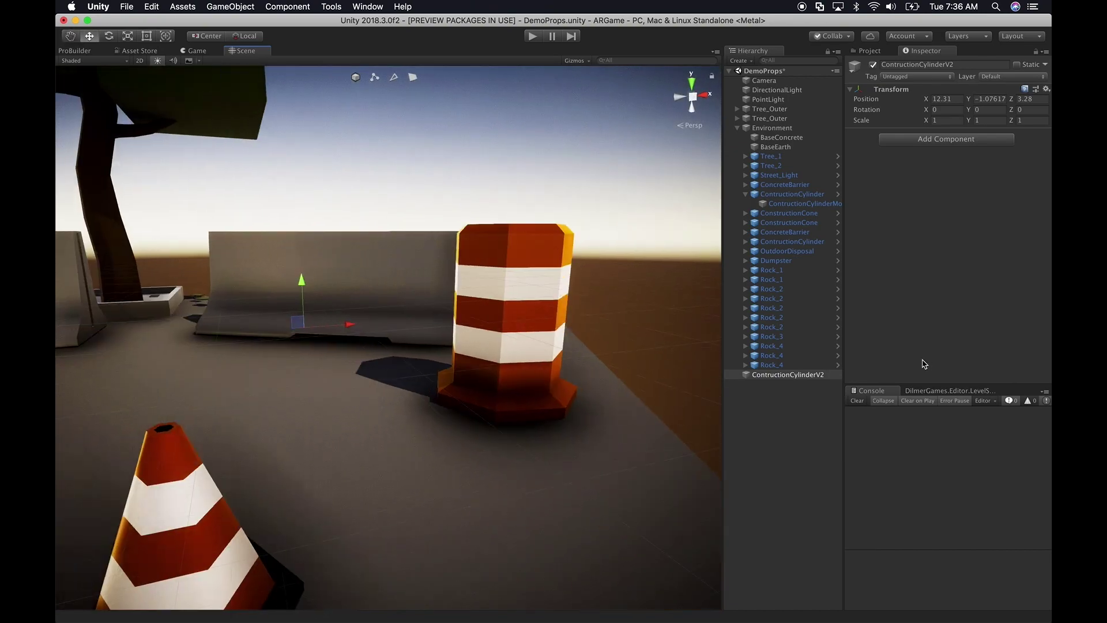
Step: Convert ContructionCylinderV2 to a linked prefab instance, bringing up its Convert Options
click(805, 375)
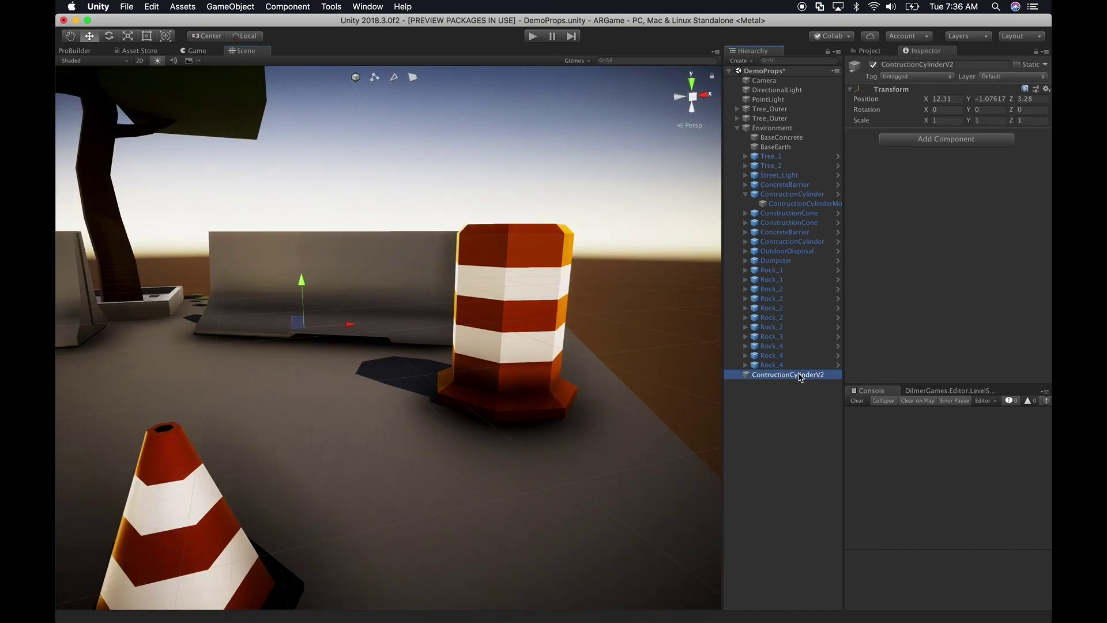
right_click(800, 376)
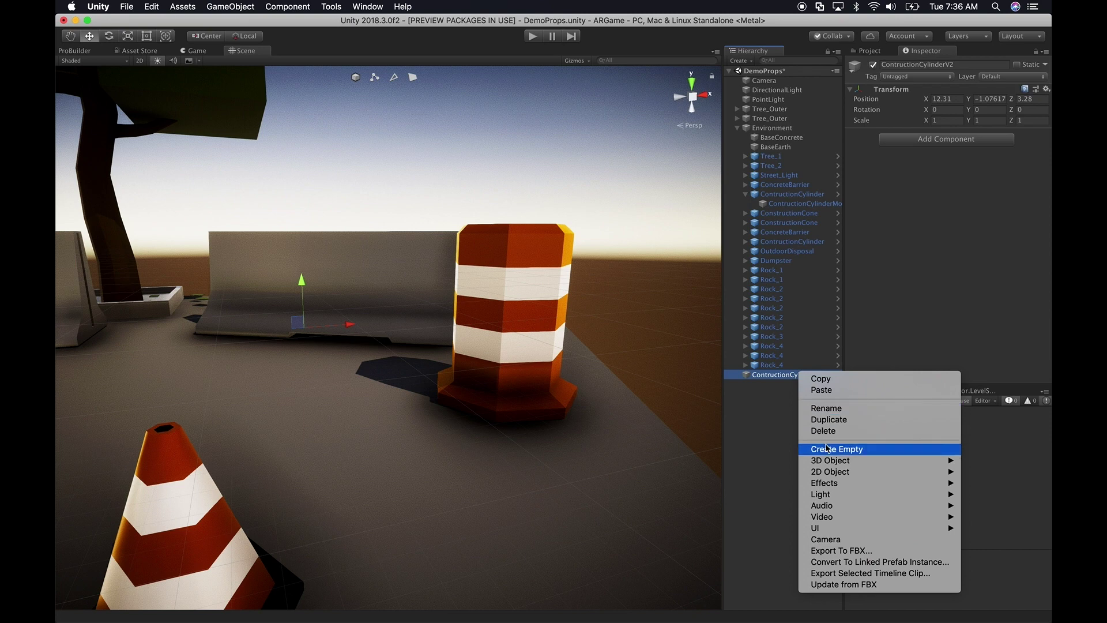
click(848, 562)
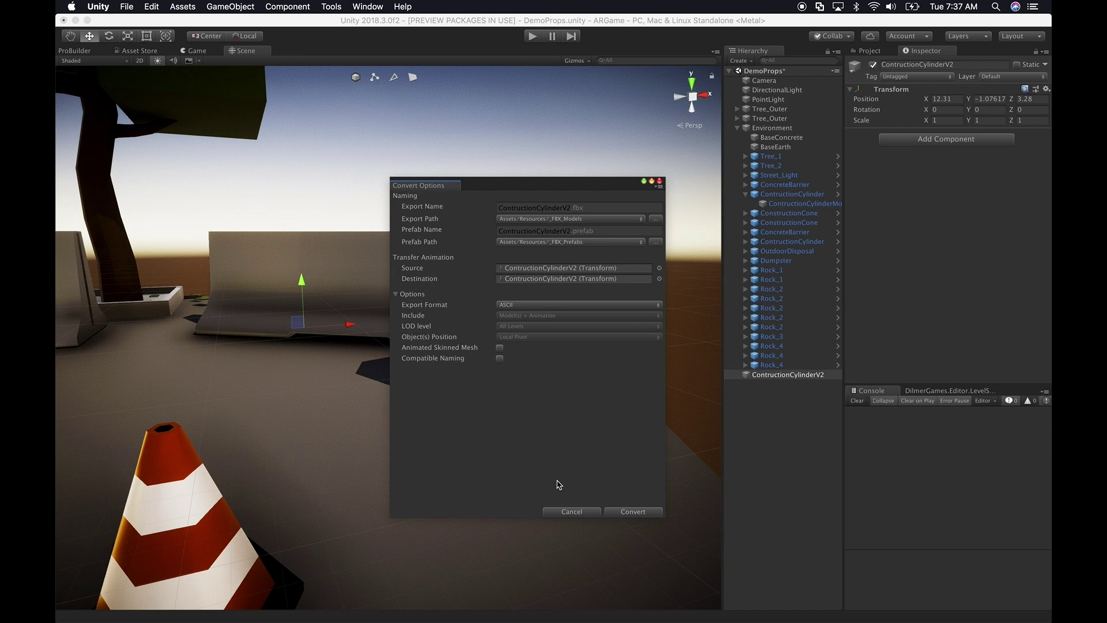
Step: Export the cylinder as linked prefab ContructionCylinderV2.fbx and view it in Resources/_FBX_Models
click(628, 513)
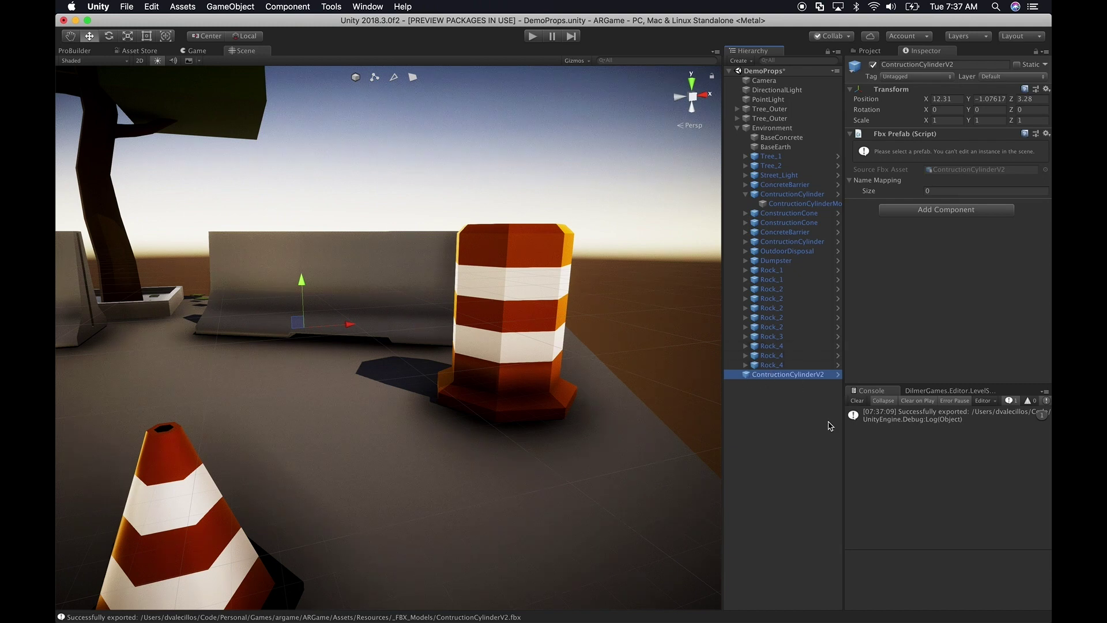
click(870, 50)
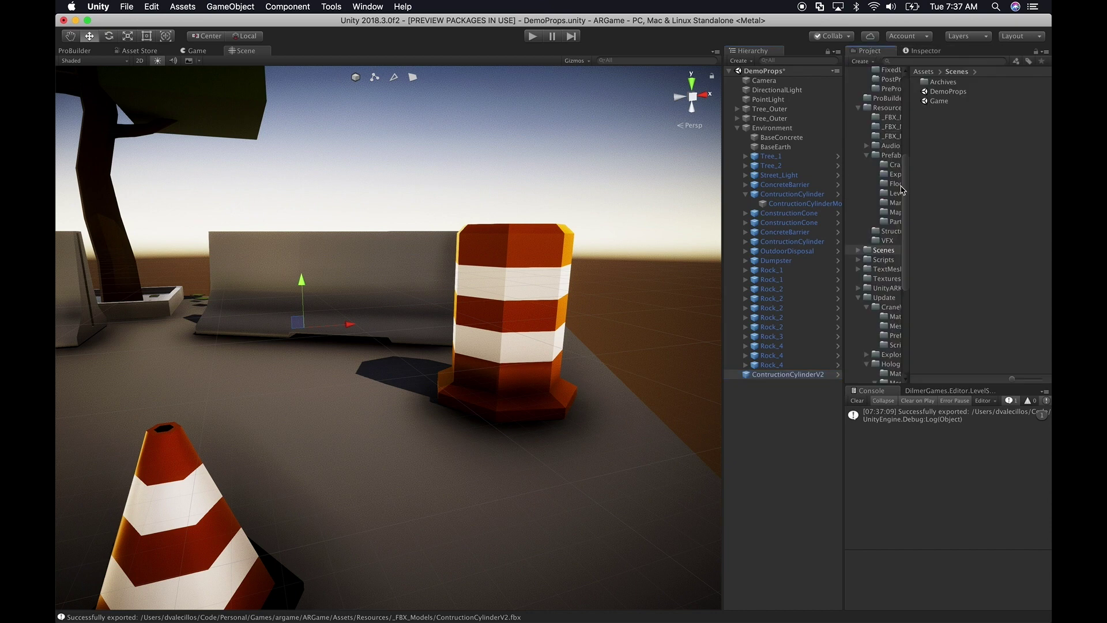
drag(910, 187, 952, 185)
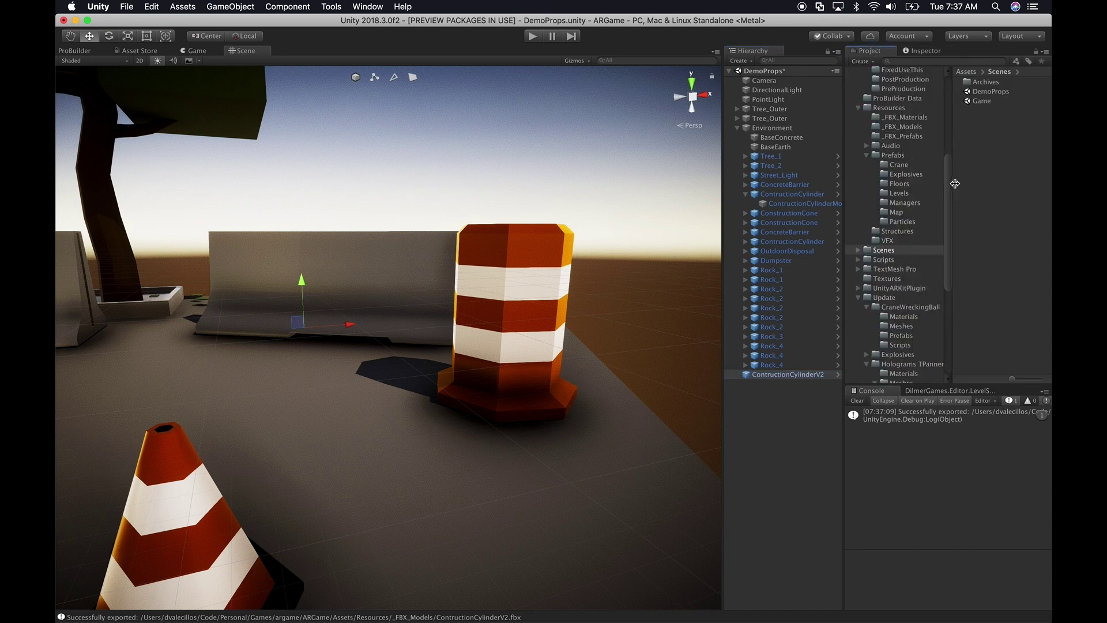
click(902, 127)
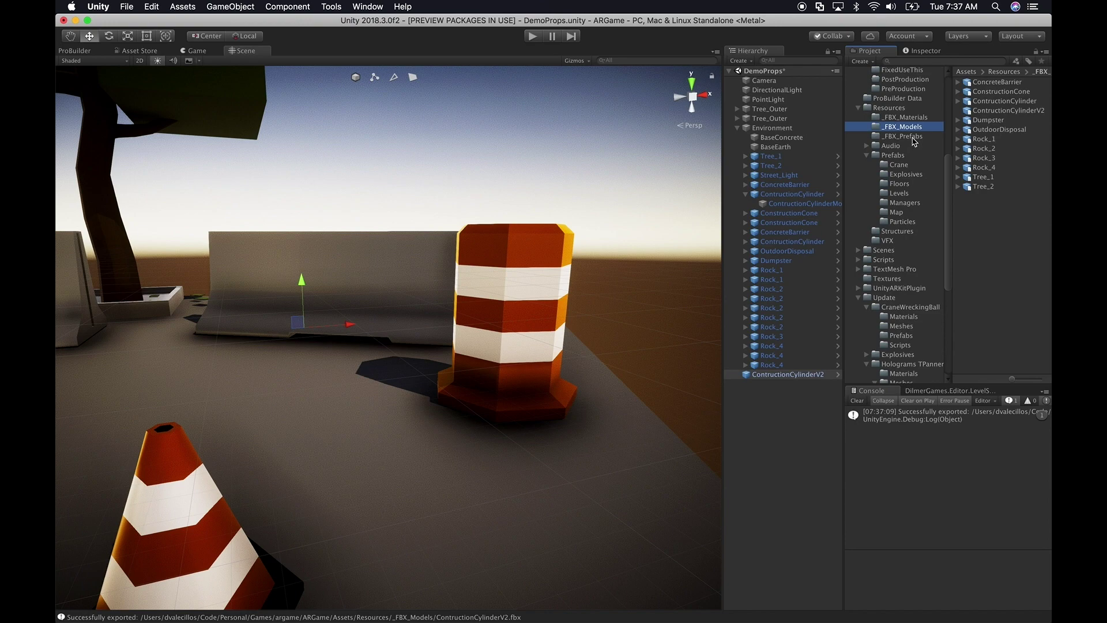
Step: Export the ContructionCylinderV2 group from Maya LT, overwriting ContructionCylinderV2.fbx in _FBX_Models
key(super+Tab)
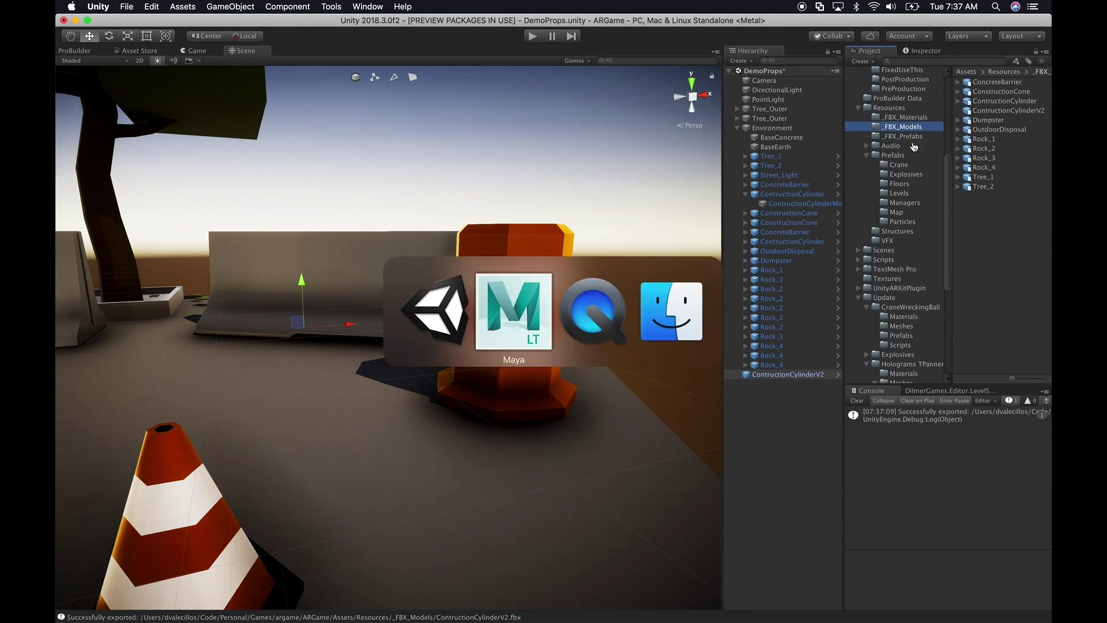
click(153, 193)
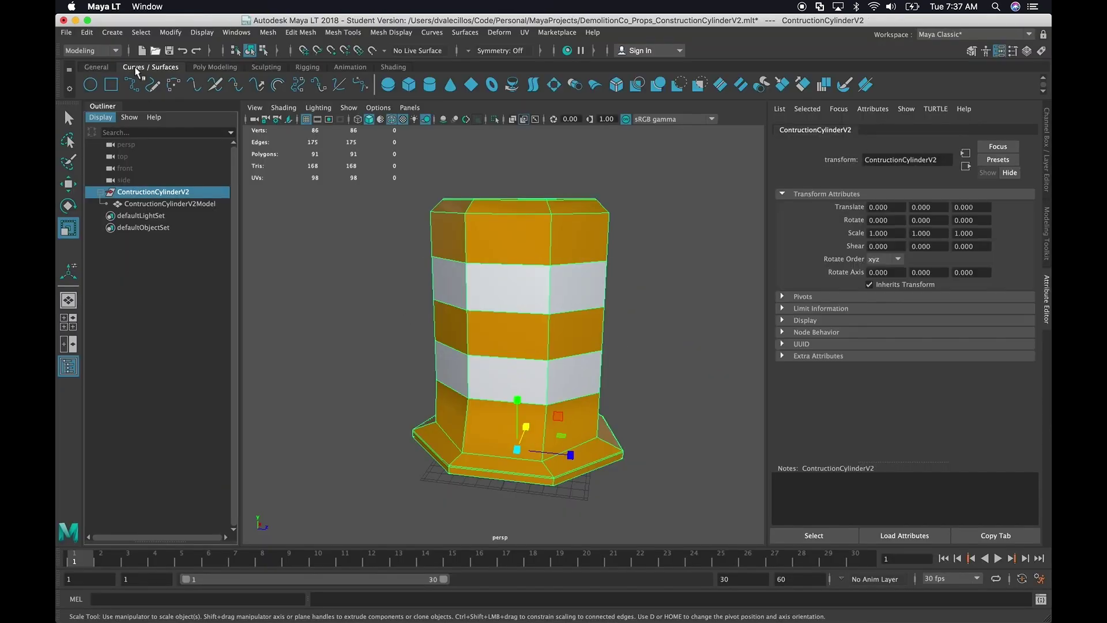
click(66, 32)
mouse_move(121, 192)
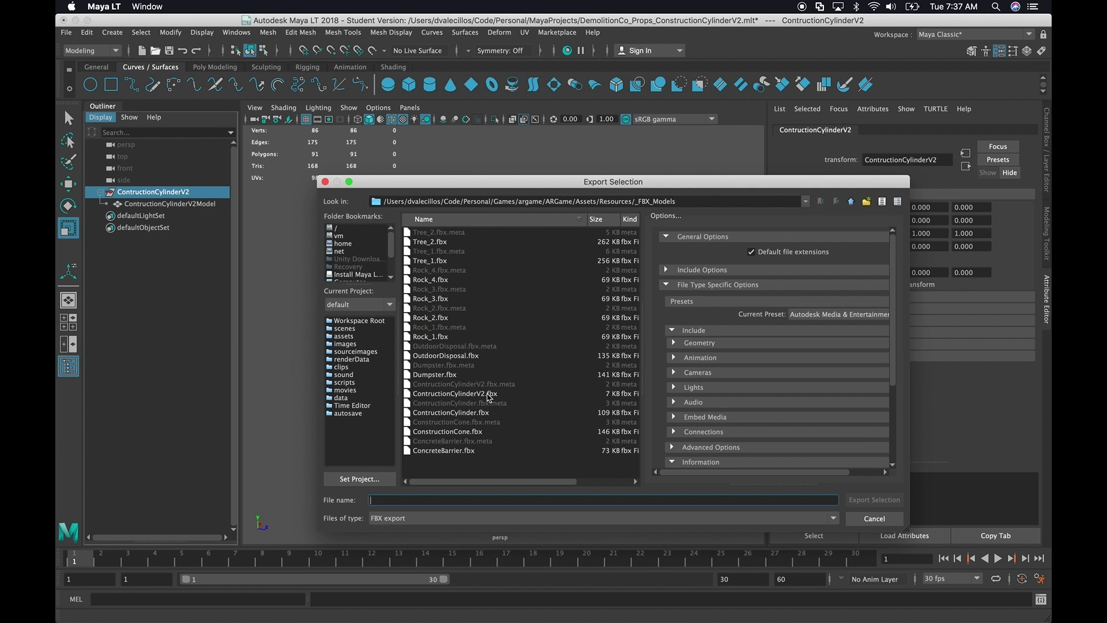
click(489, 394)
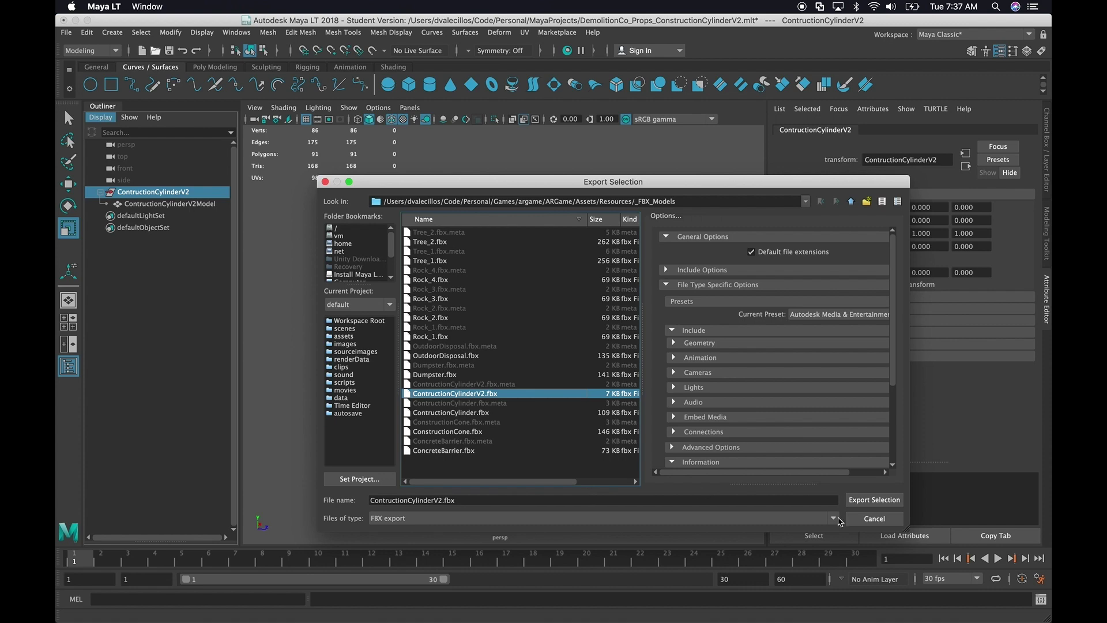
click(871, 501)
click(593, 359)
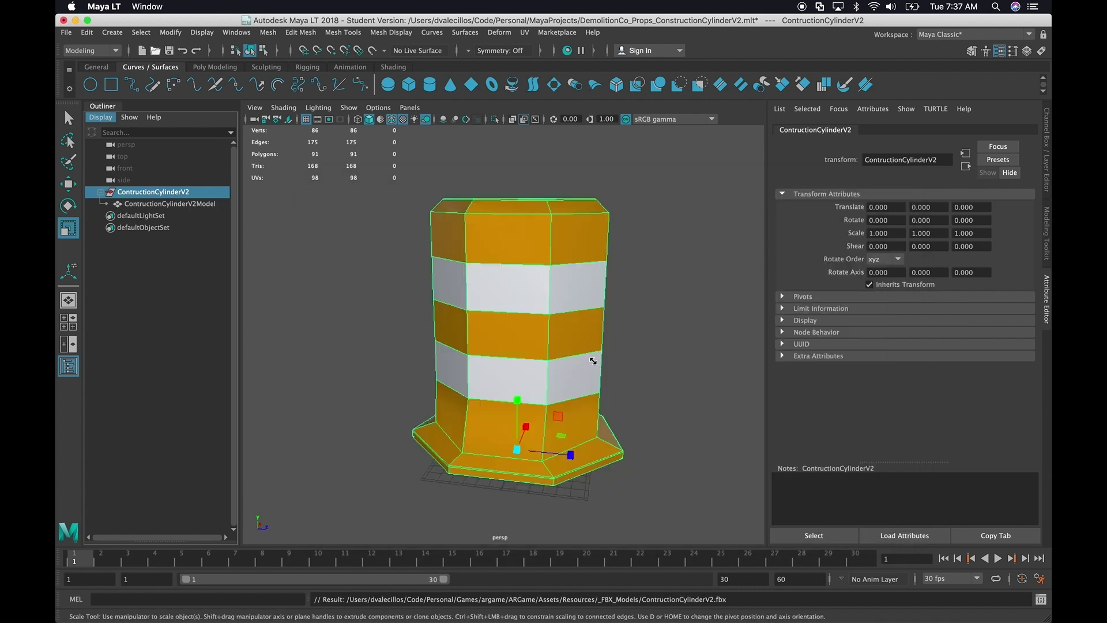
key(super+Tab)
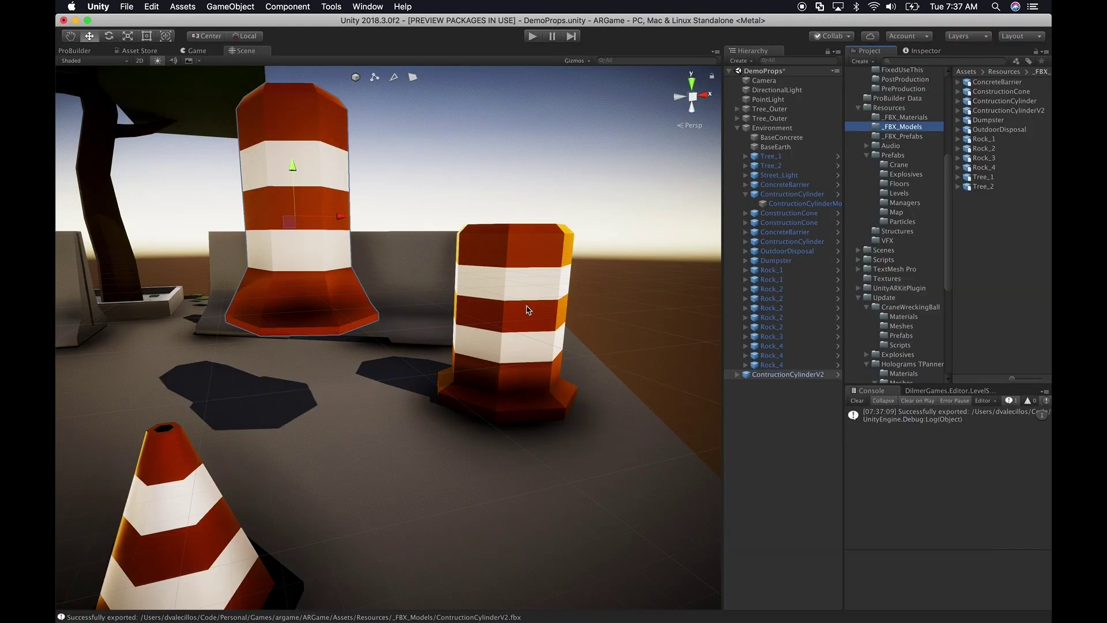
alt+drag(529, 310, 508, 284)
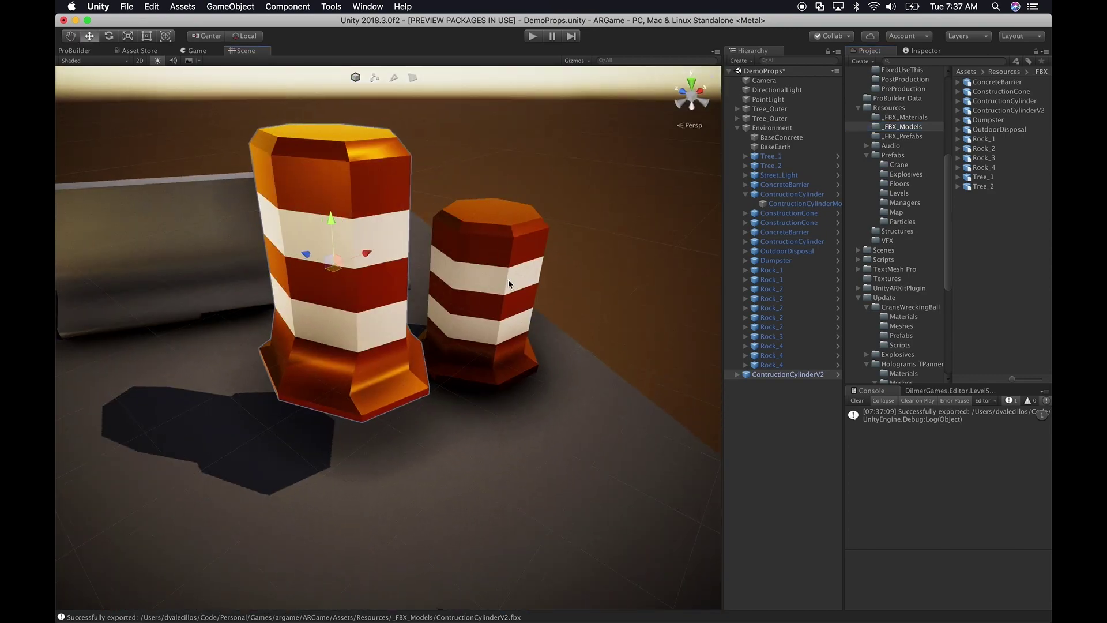
Step: Select the parent ContructionCylinderV2 object in the Hierarchy and show its Inspector properties
click(741, 375)
click(737, 374)
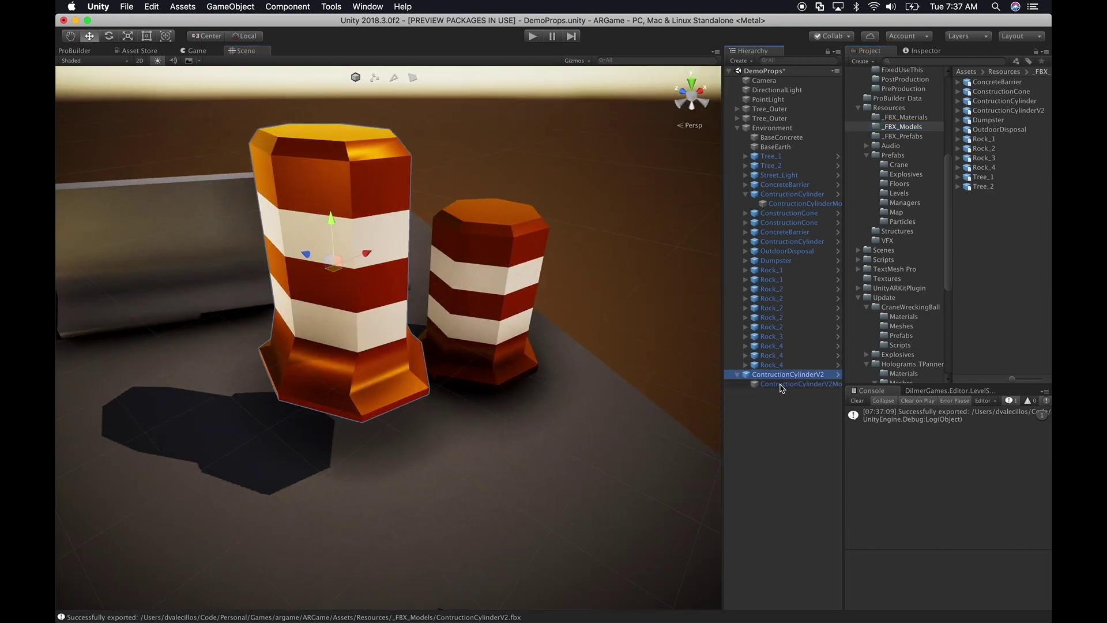
drag(725, 406, 675, 408)
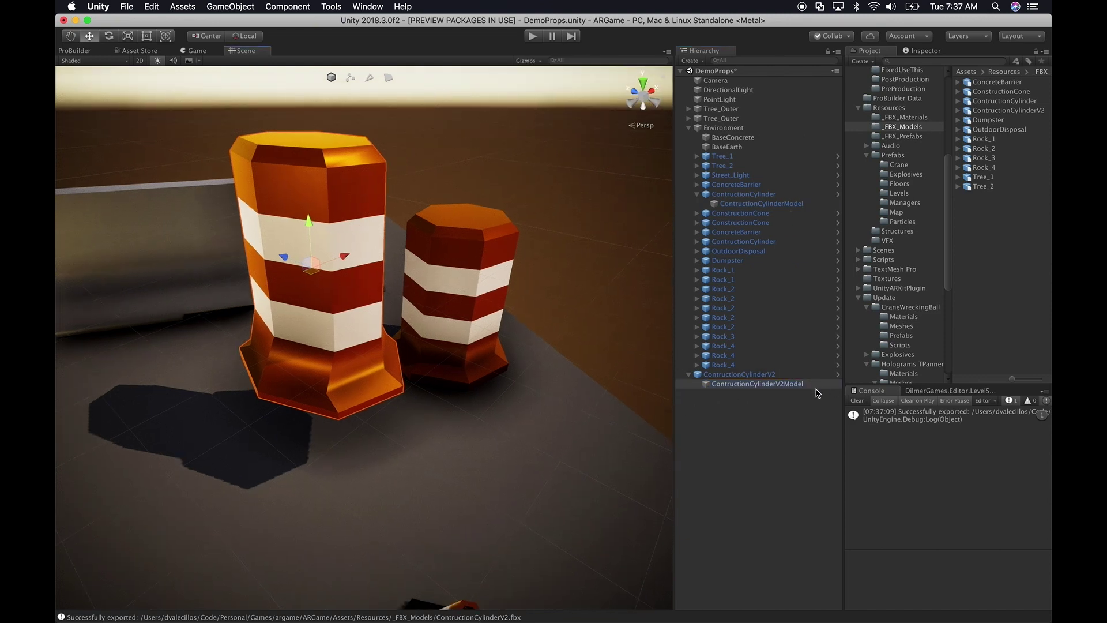
click(770, 375)
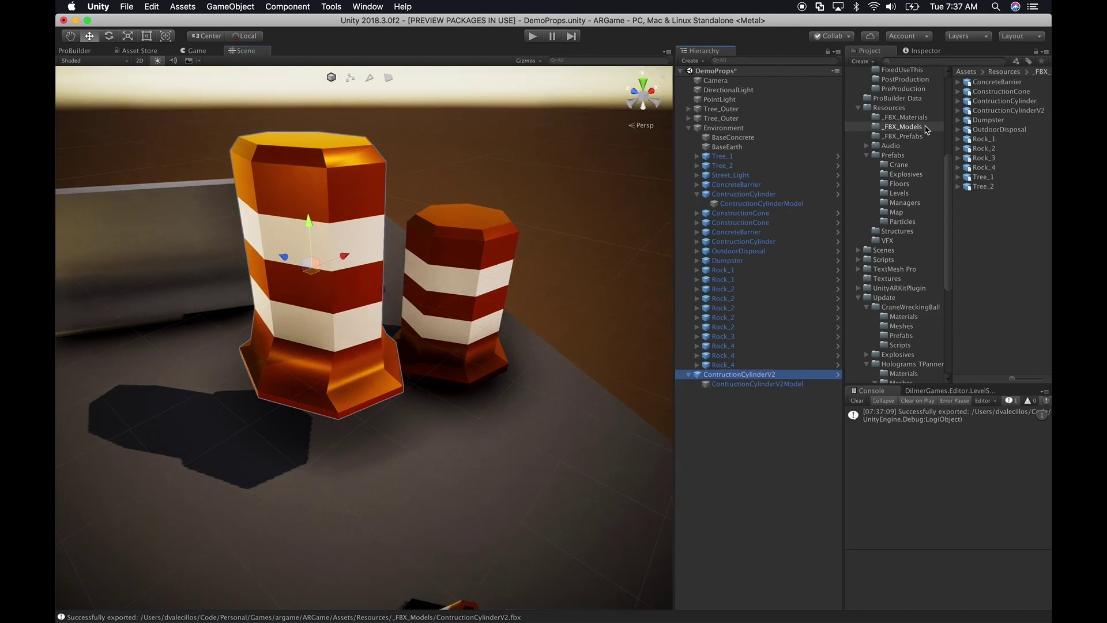
click(924, 51)
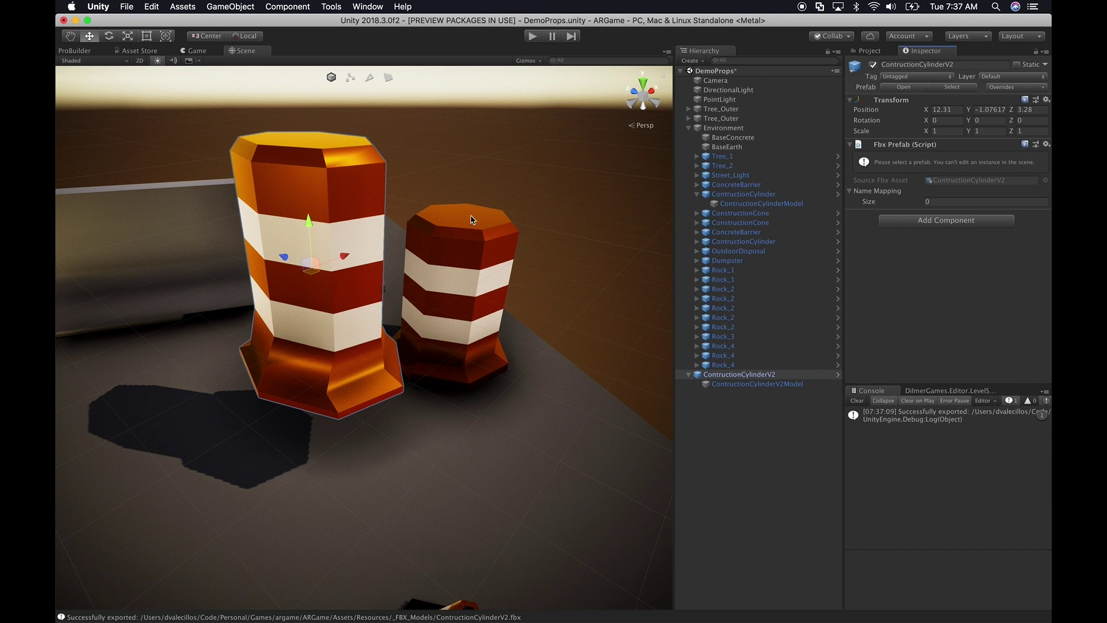
Step: Lower the ContructionCylinderV2 cylinder to Position Y -3.307 so it sits on the ground
alt+drag(378, 251, 356, 275)
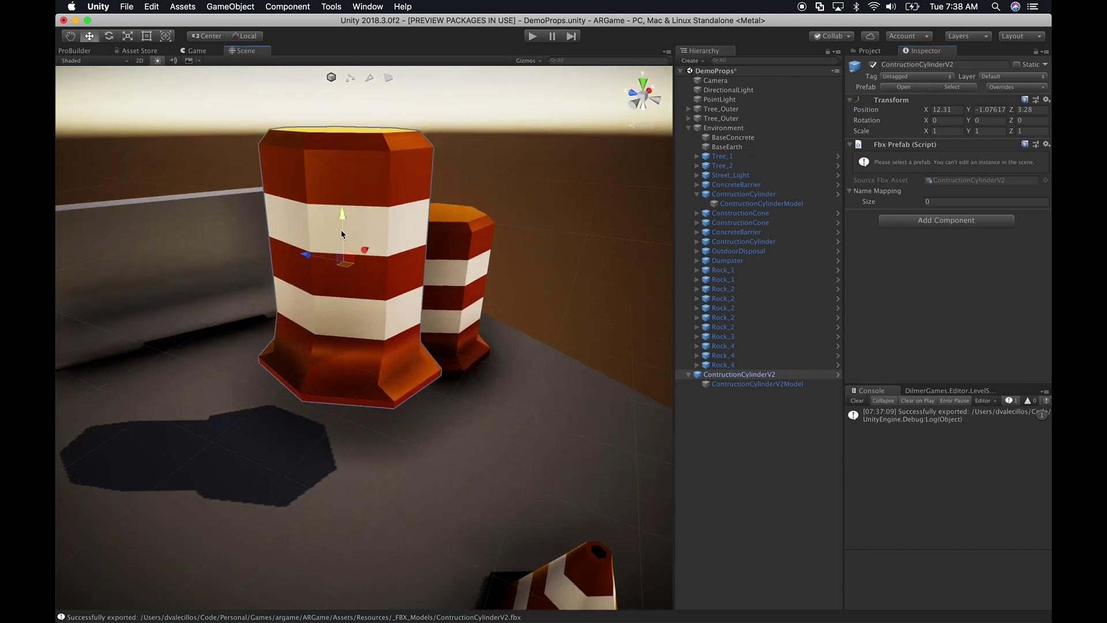
drag(342, 232, 345, 348)
alt+drag(346, 331, 465, 324)
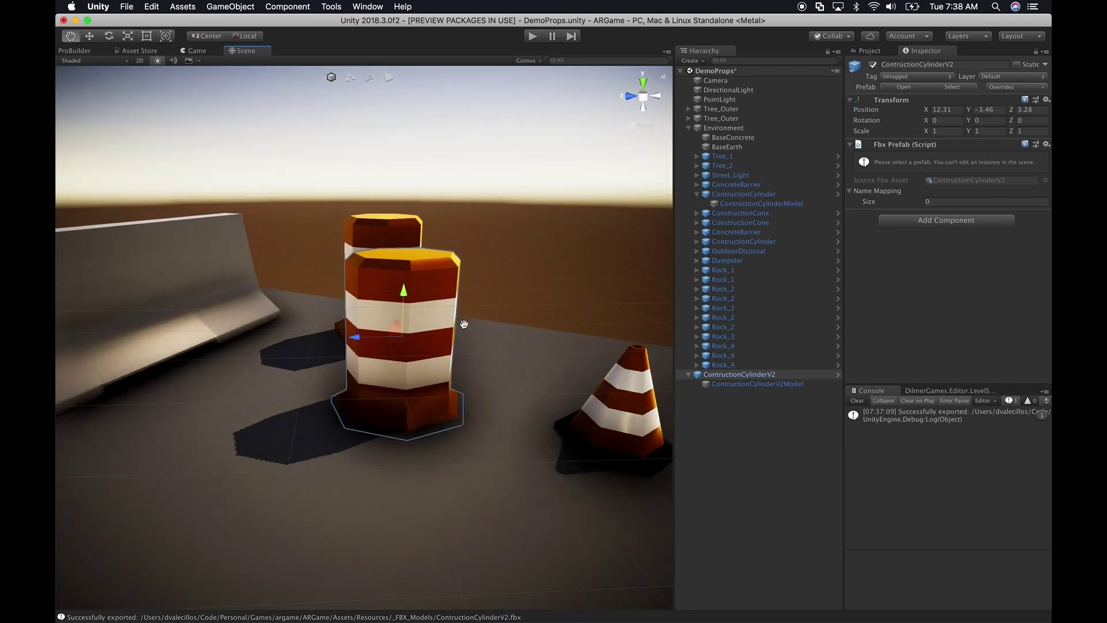
scroll(465, 324, up, 3)
drag(442, 288, 439, 187)
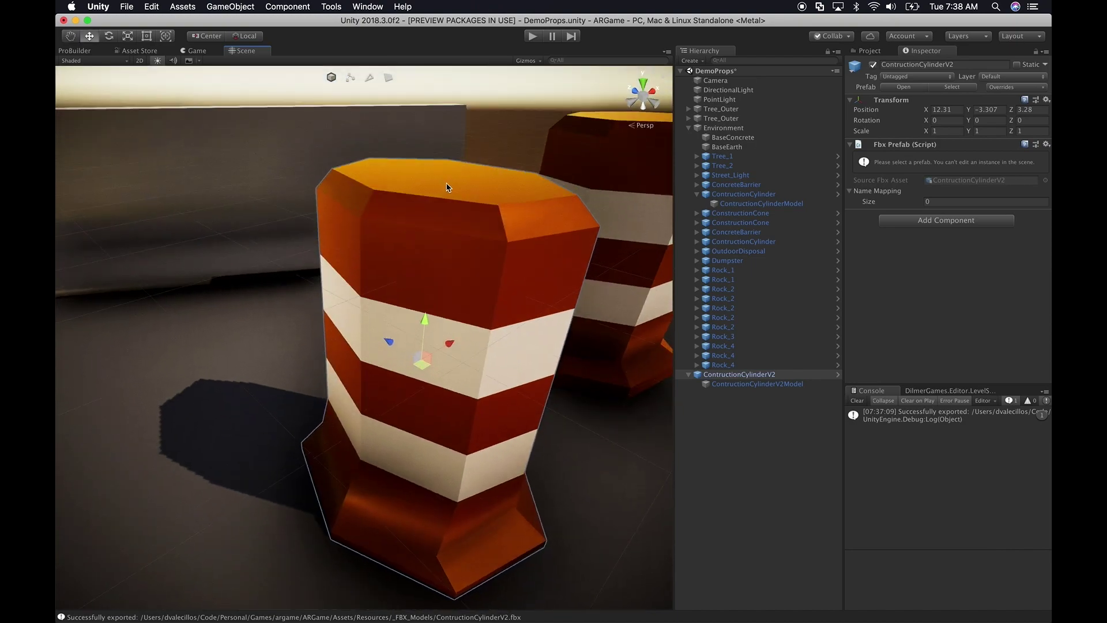
alt+drag(455, 178, 472, 162)
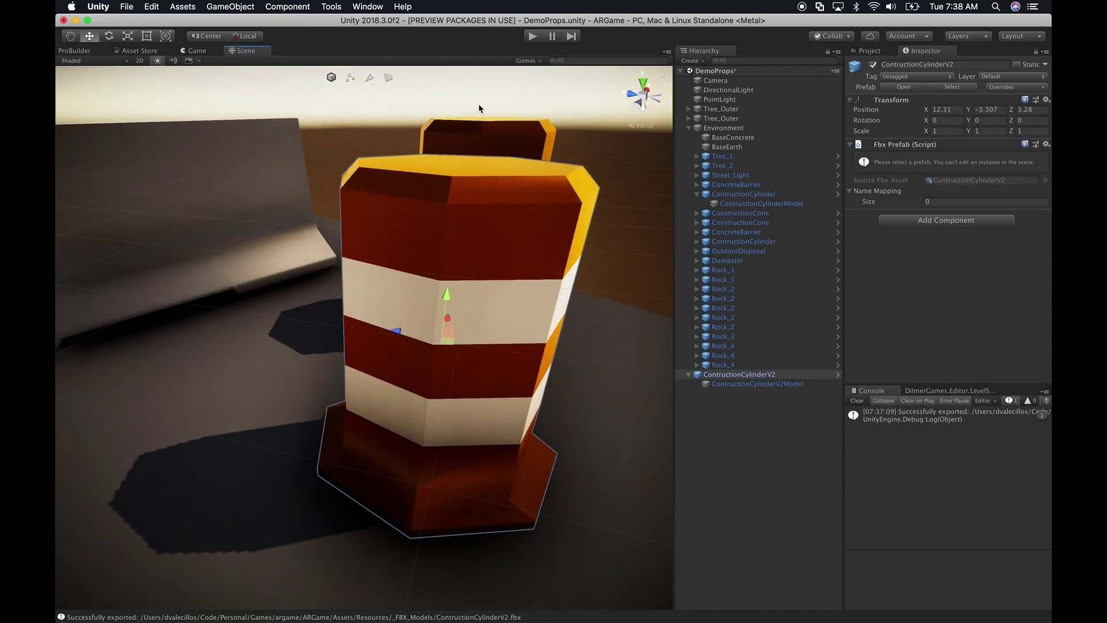
key(super+Tab)
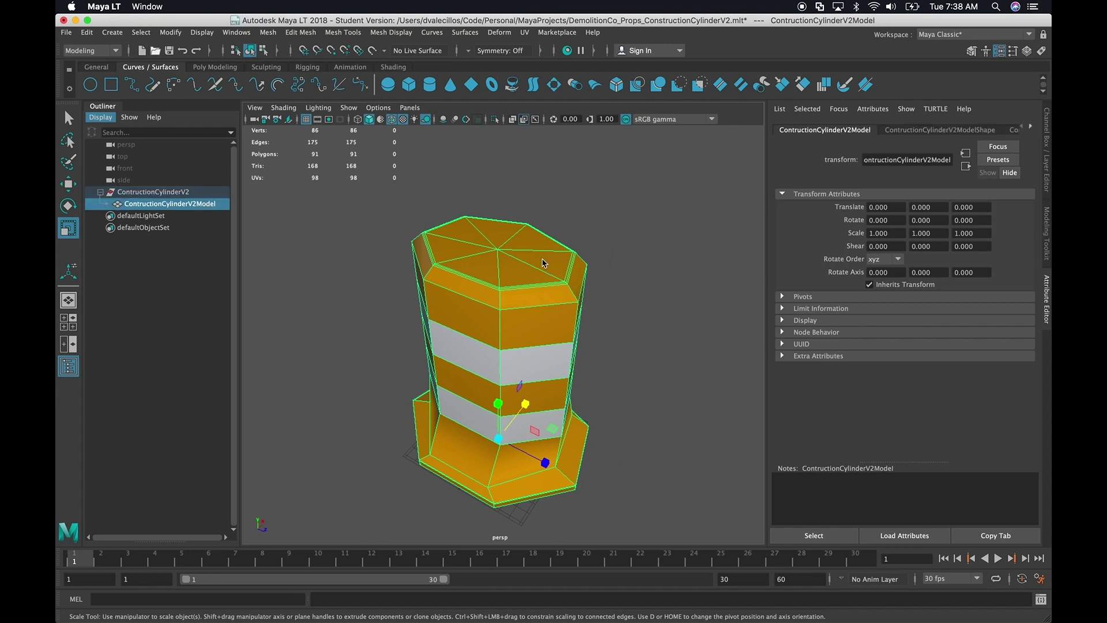
Step: Pull the cylinder's top-centre vertex upward into a point
right_drag(542, 259, 500, 254)
click(499, 250)
key(w)
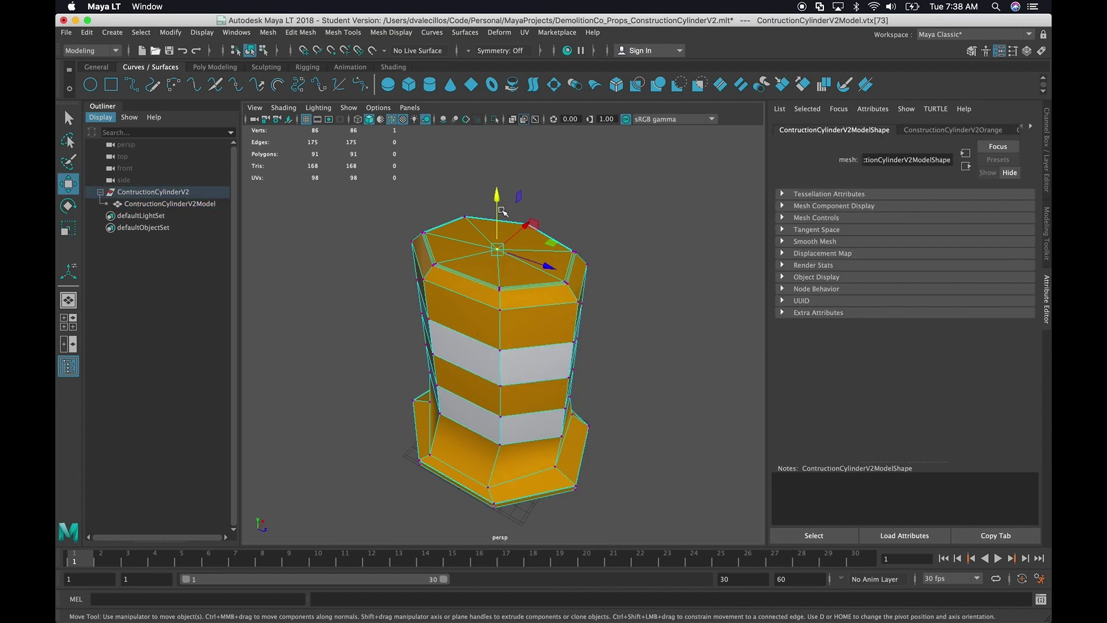
alt+drag(507, 236, 518, 206)
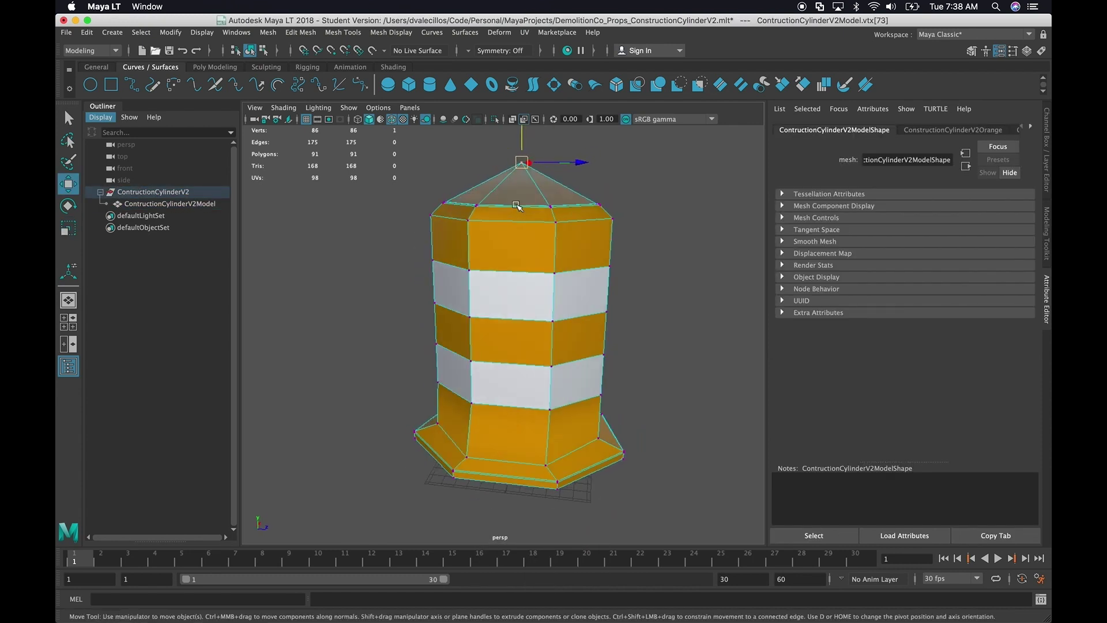
right_drag(581, 249, 642, 234)
click(643, 234)
Step: Send the selected ContructionCylinderV2 group to Unity, overwriting ContructionCylinderV2.fbx
click(153, 191)
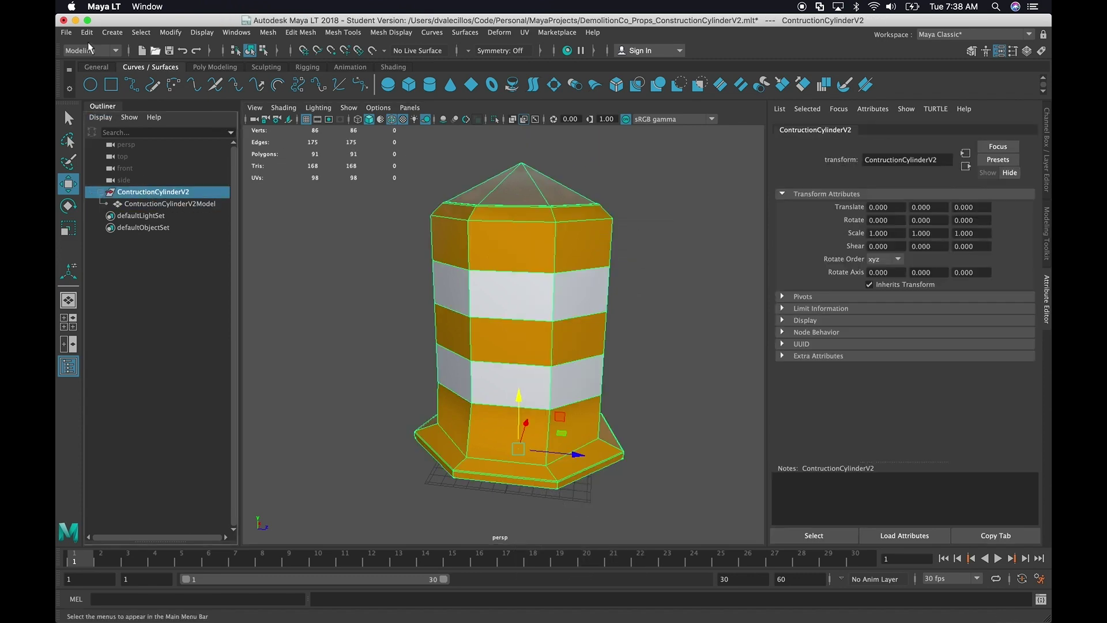
click(66, 32)
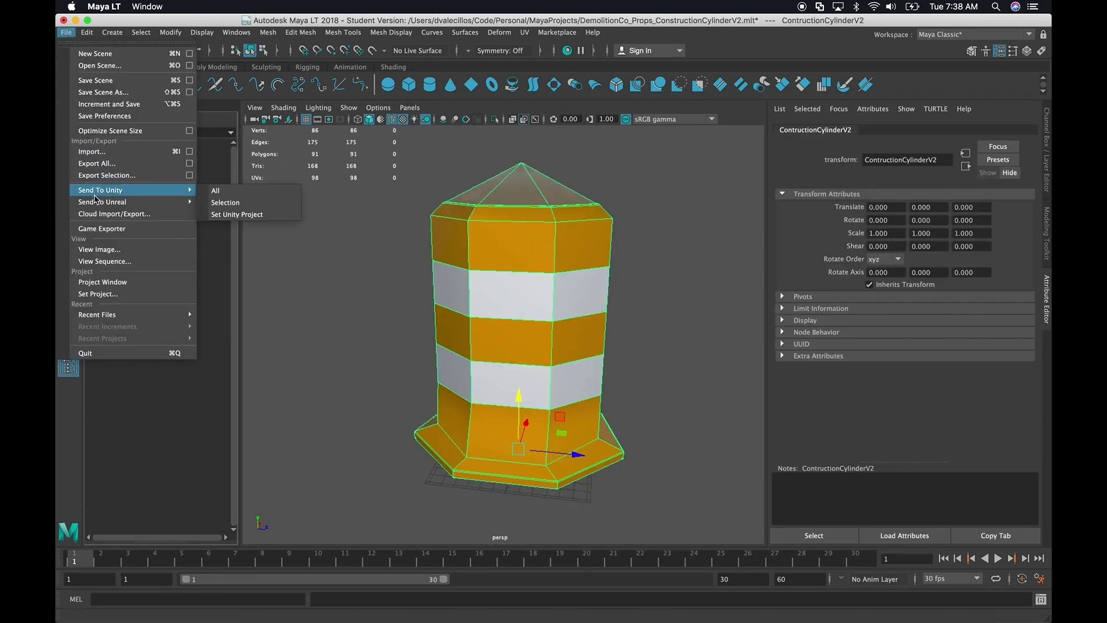
click(254, 203)
click(455, 393)
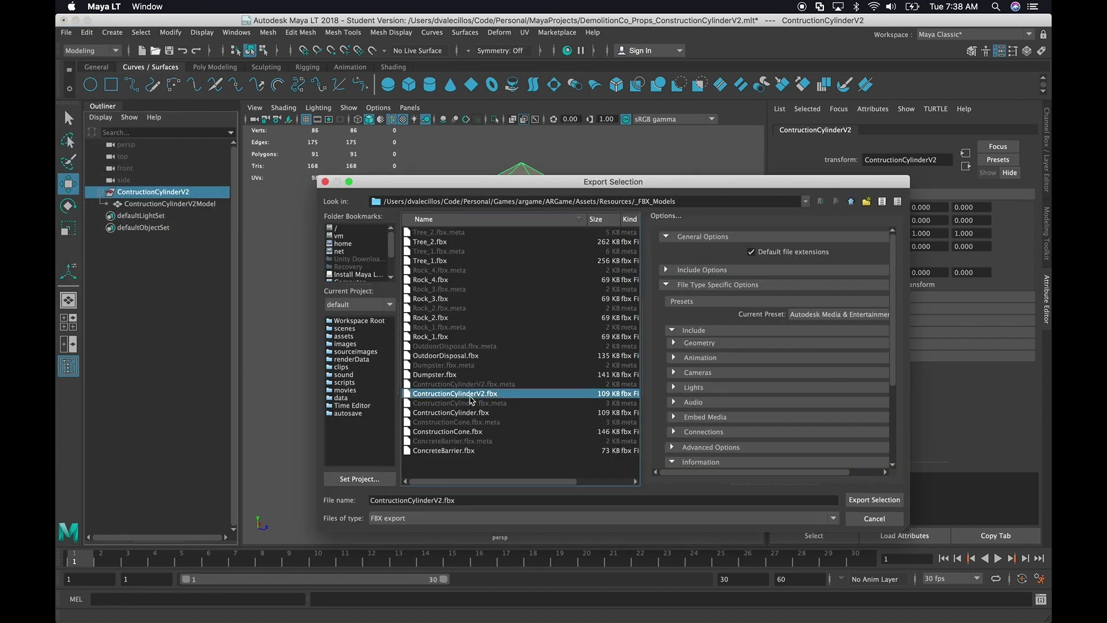
click(875, 499)
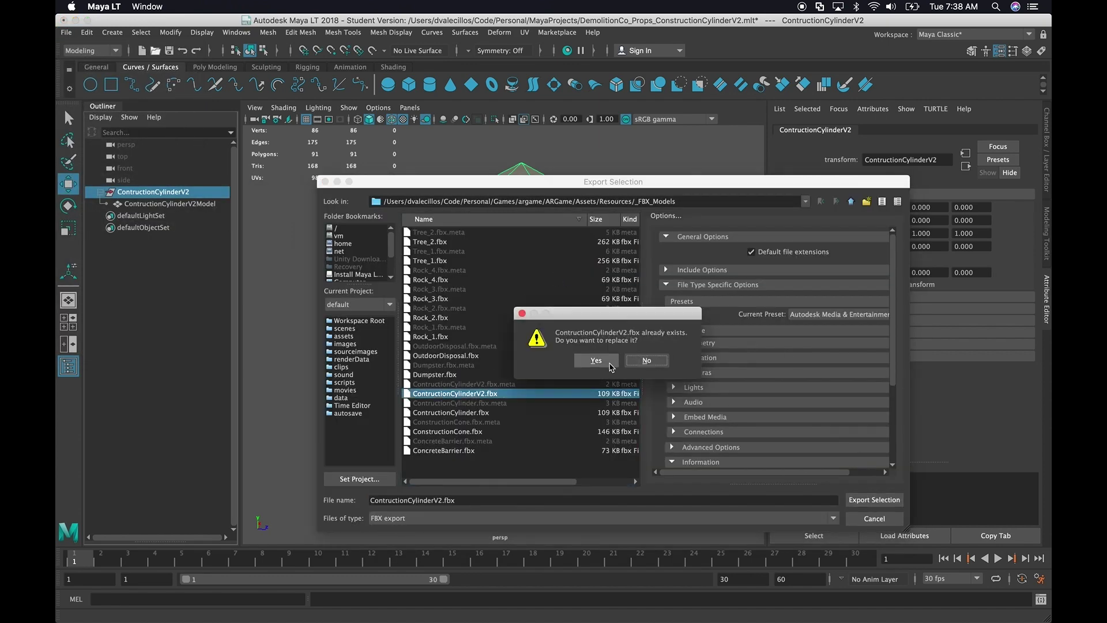
click(596, 360)
key(super+Tab)
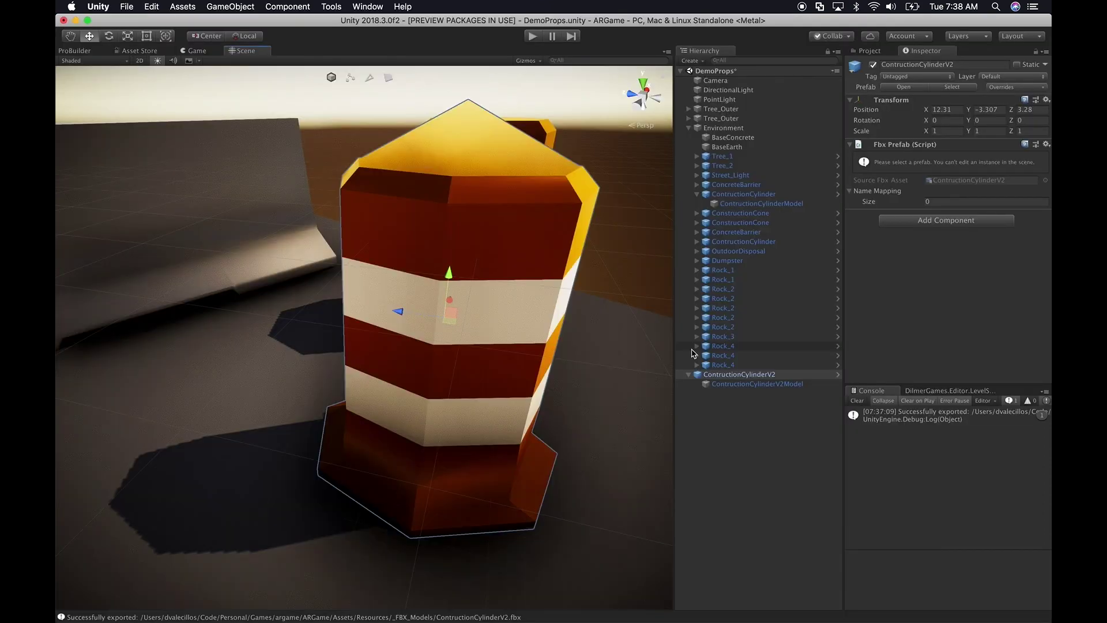
Step: Inspect the pointy cylinder model's ConstructionCylinderV2Orange and ConstructionCylinderV2White material settings
alt+drag(346, 300, 484, 320)
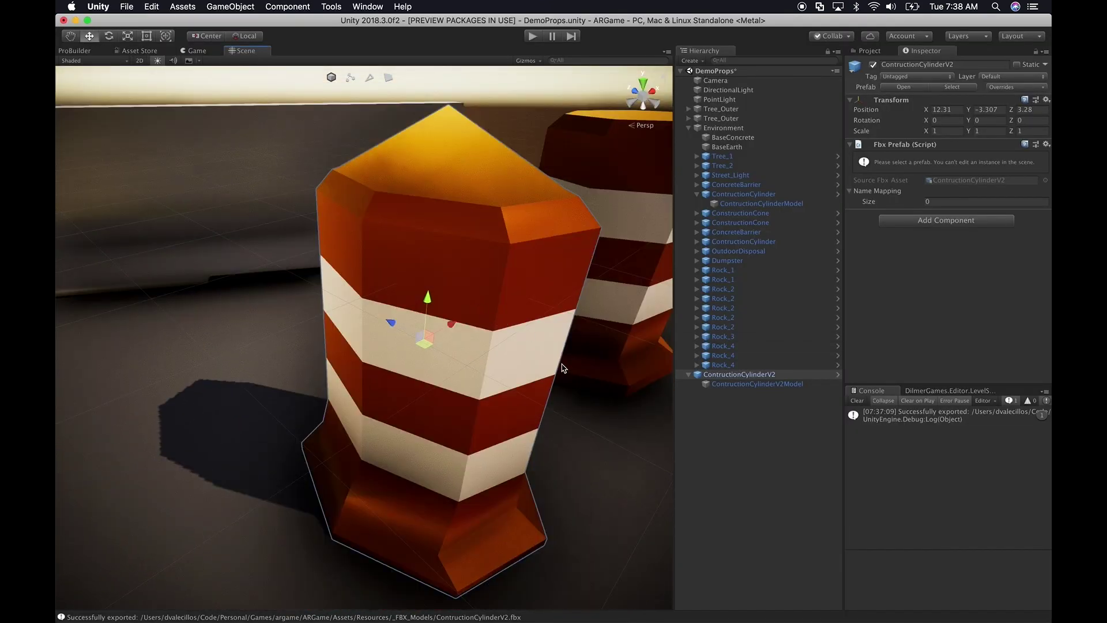
click(748, 384)
scroll(943, 285, down, 1)
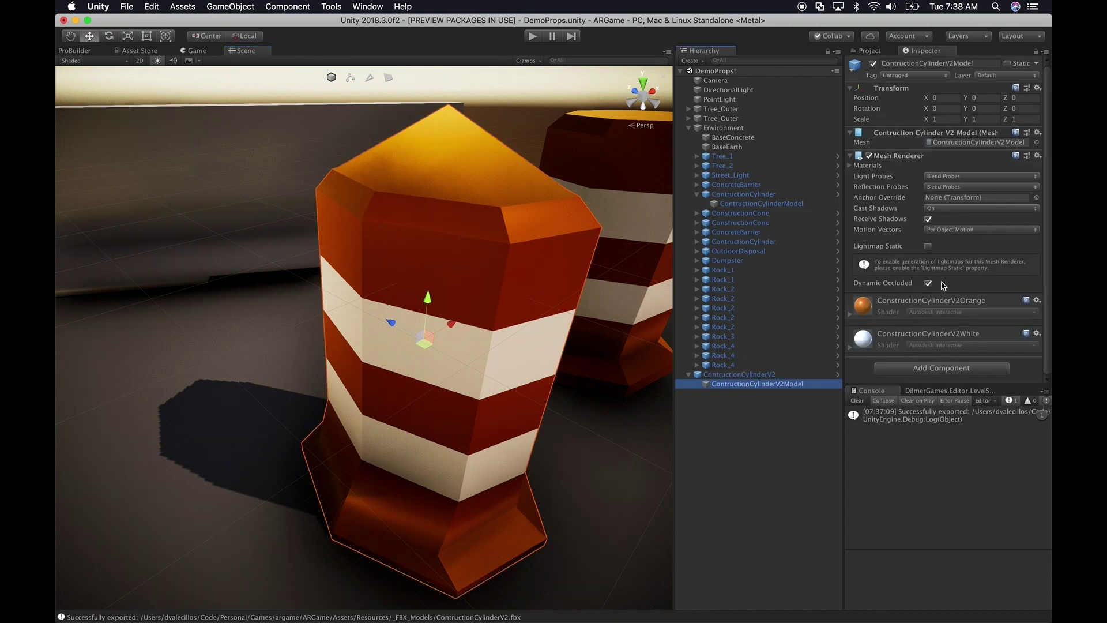
click(882, 312)
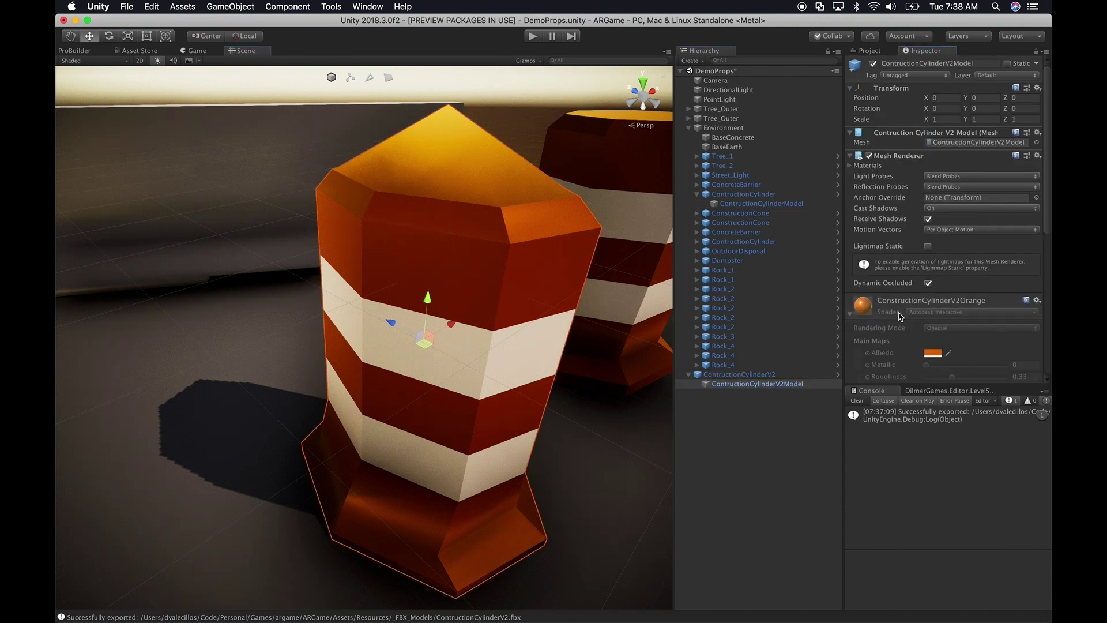
click(901, 314)
click(899, 350)
scroll(932, 346, down, 5)
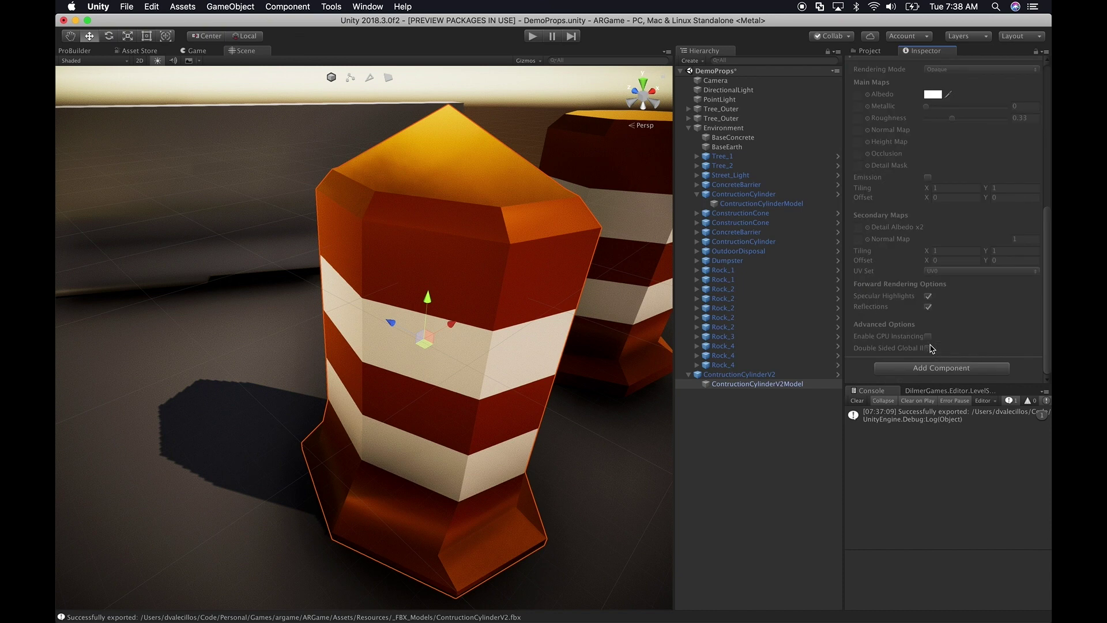
scroll(926, 294, up, 5)
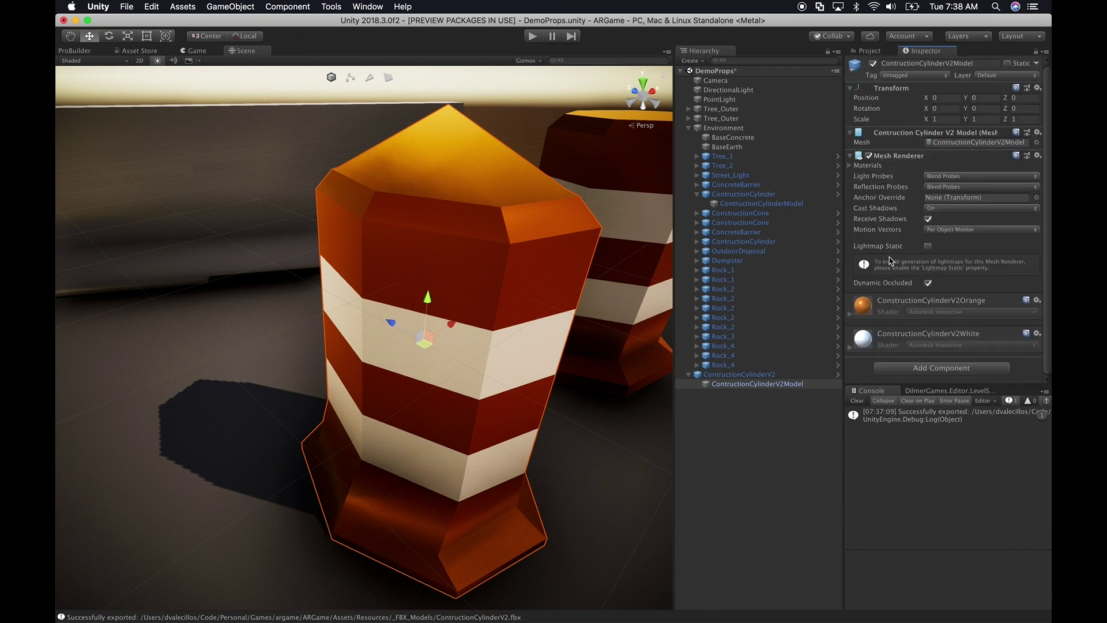
click(890, 309)
click(895, 307)
click(871, 51)
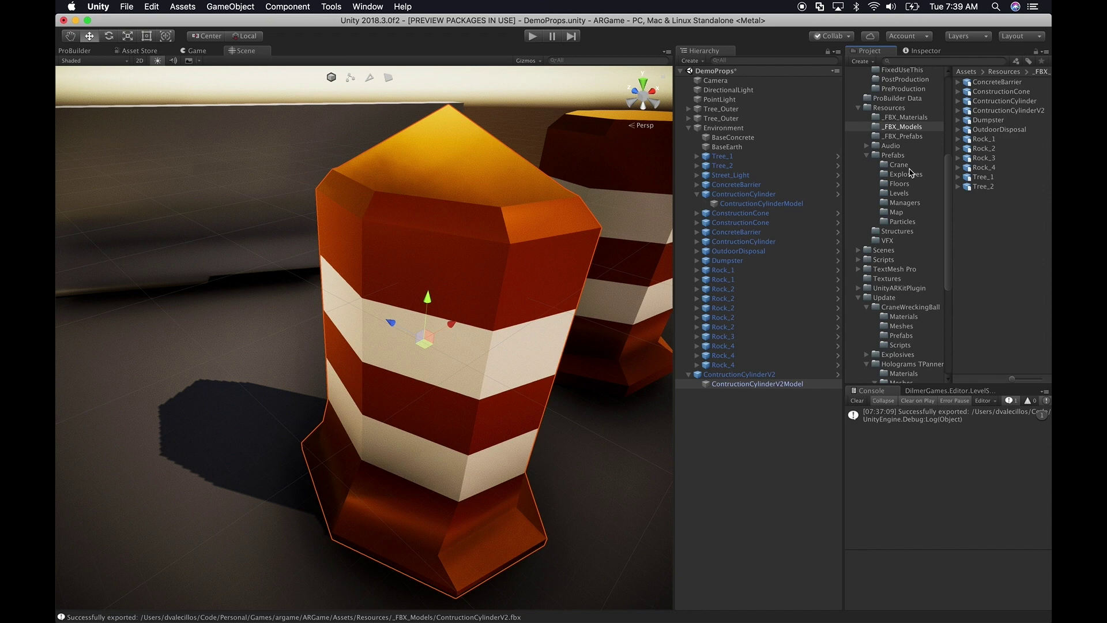
Step: Extract the ContructionCylinderV2 asset's embedded materials into Resources/_FBX_Materials
click(1004, 111)
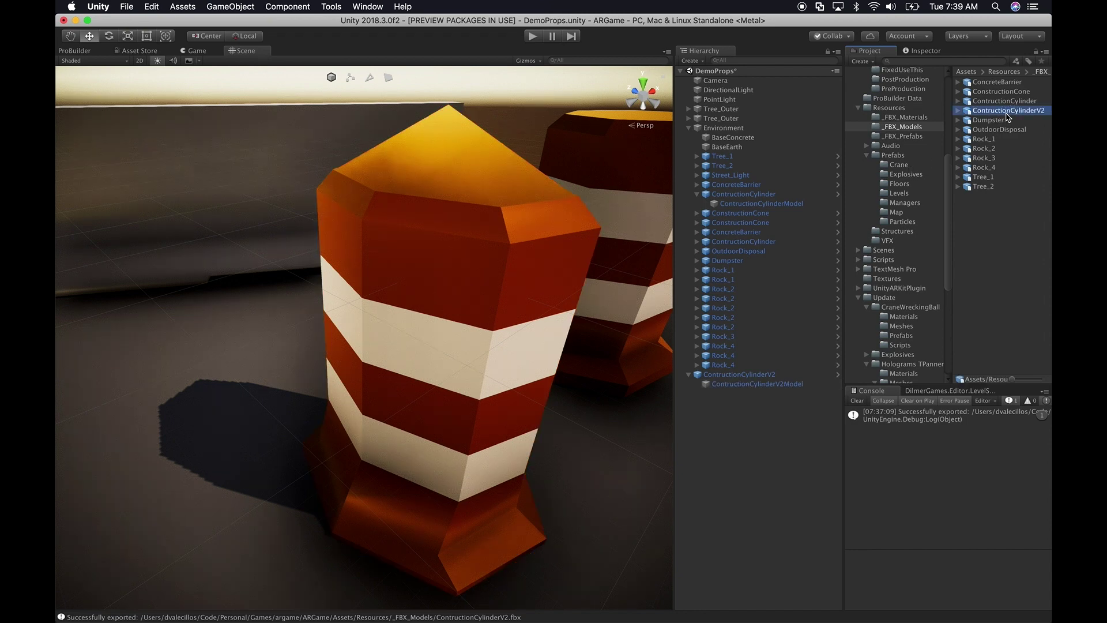
click(924, 51)
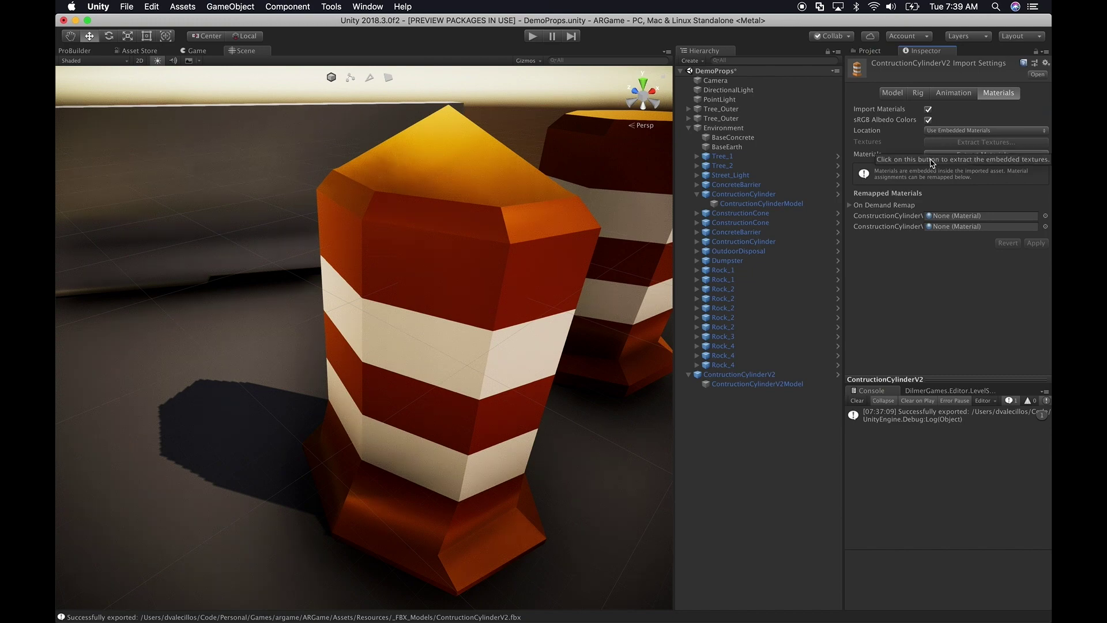
click(949, 155)
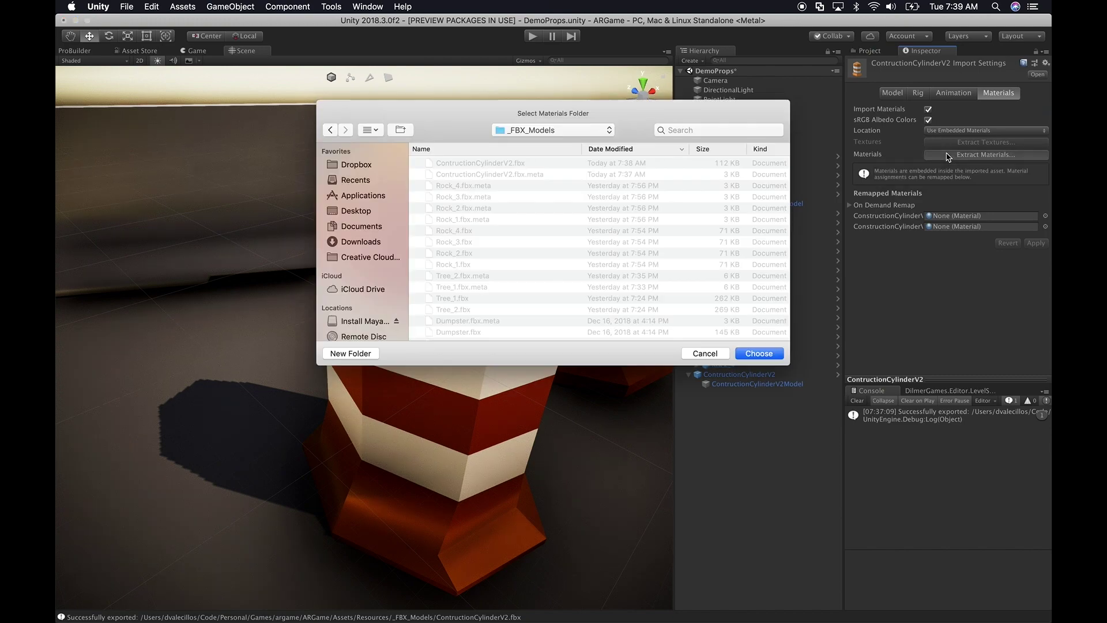
click(586, 132)
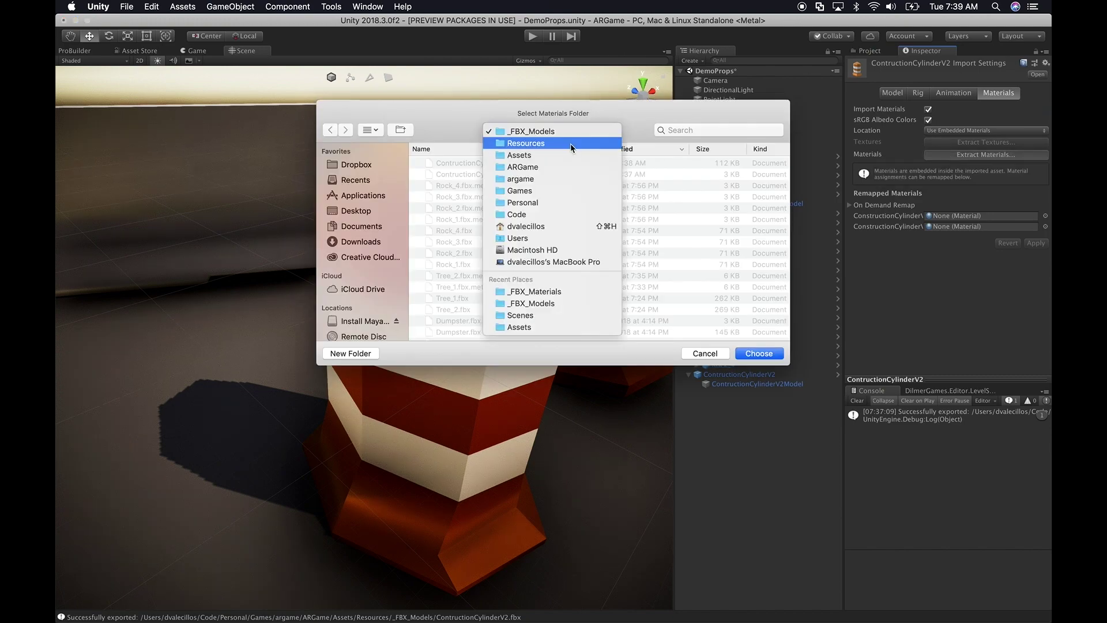
click(574, 143)
double_click(471, 186)
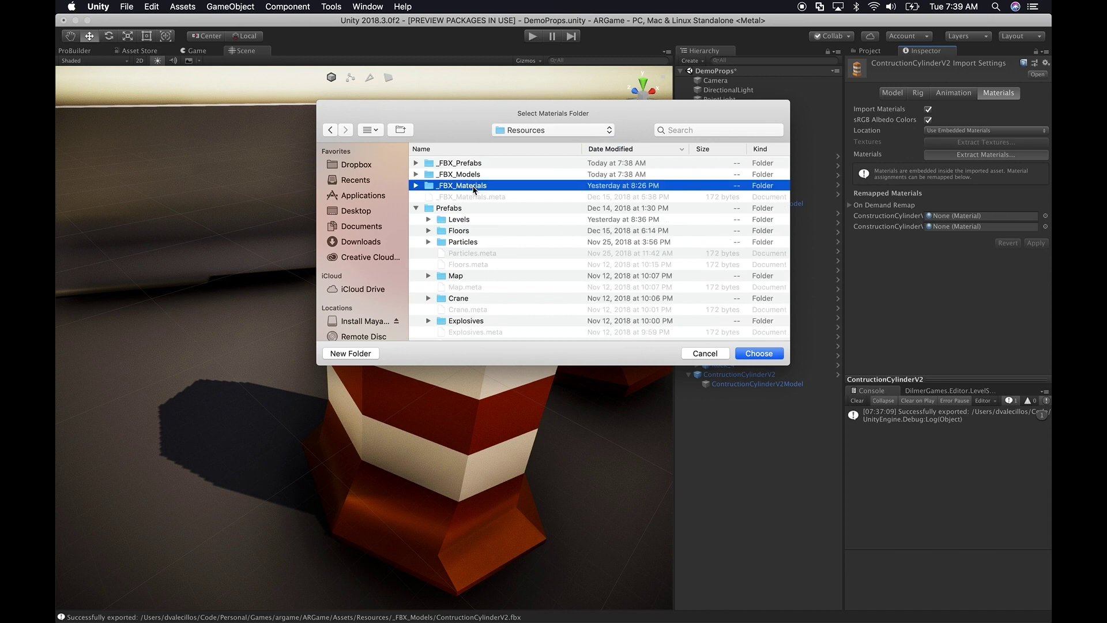
click(744, 353)
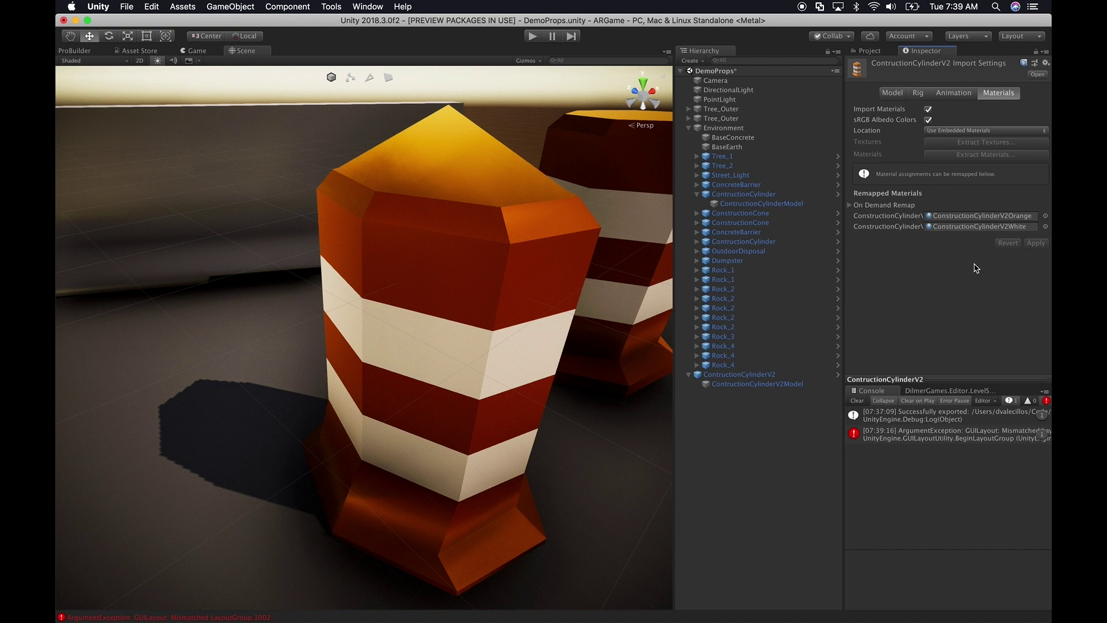
Step: Clear the console and list the _FBX_Materials folder with full names visible
click(876, 53)
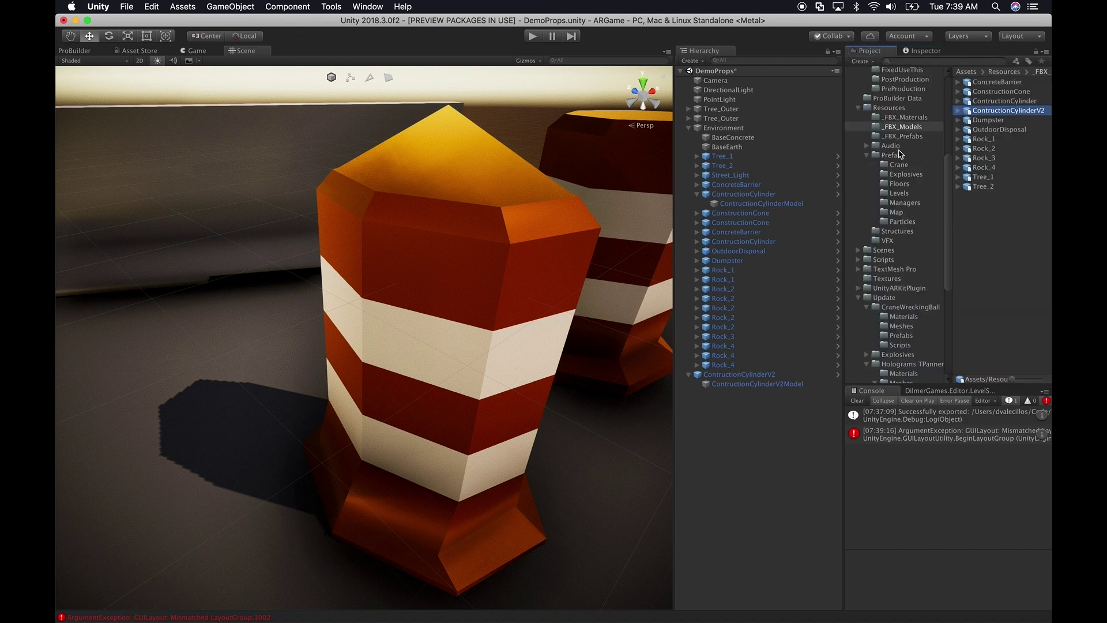
click(857, 400)
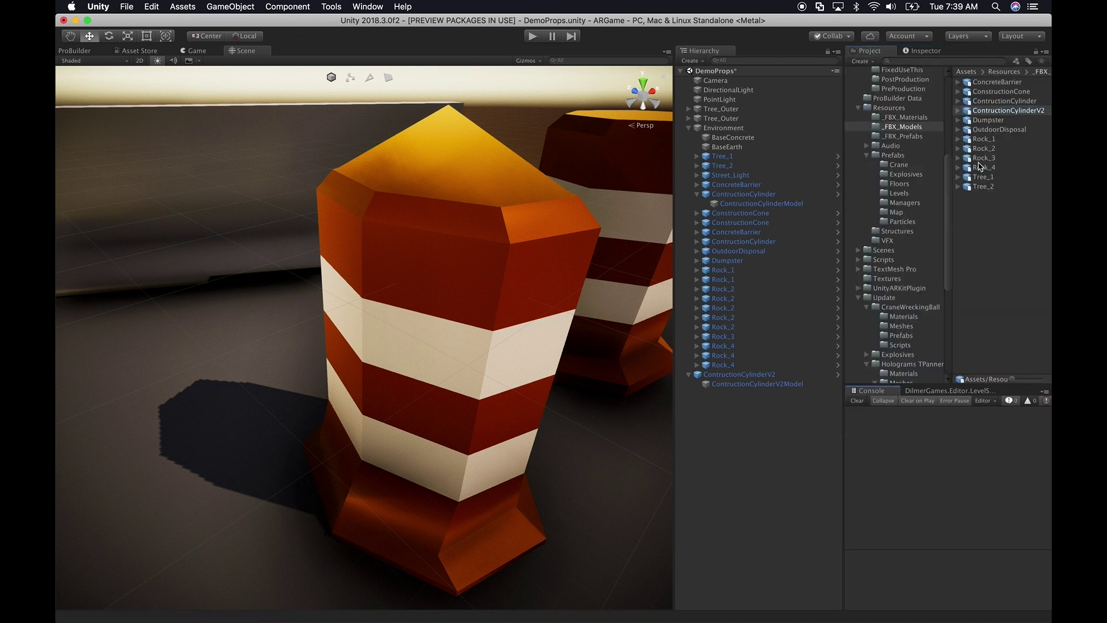
click(894, 119)
drag(961, 153, 911, 151)
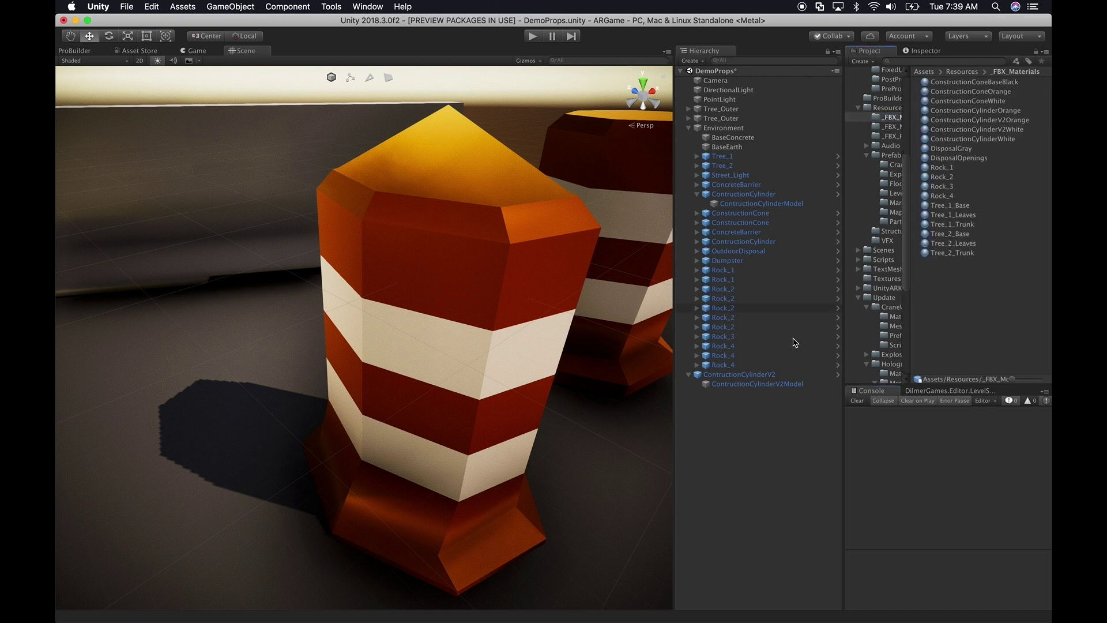
Step: Give the ConstructionCylinderV2Orange material a dark-yellow albedo and 0.33 roughness
click(773, 384)
click(917, 51)
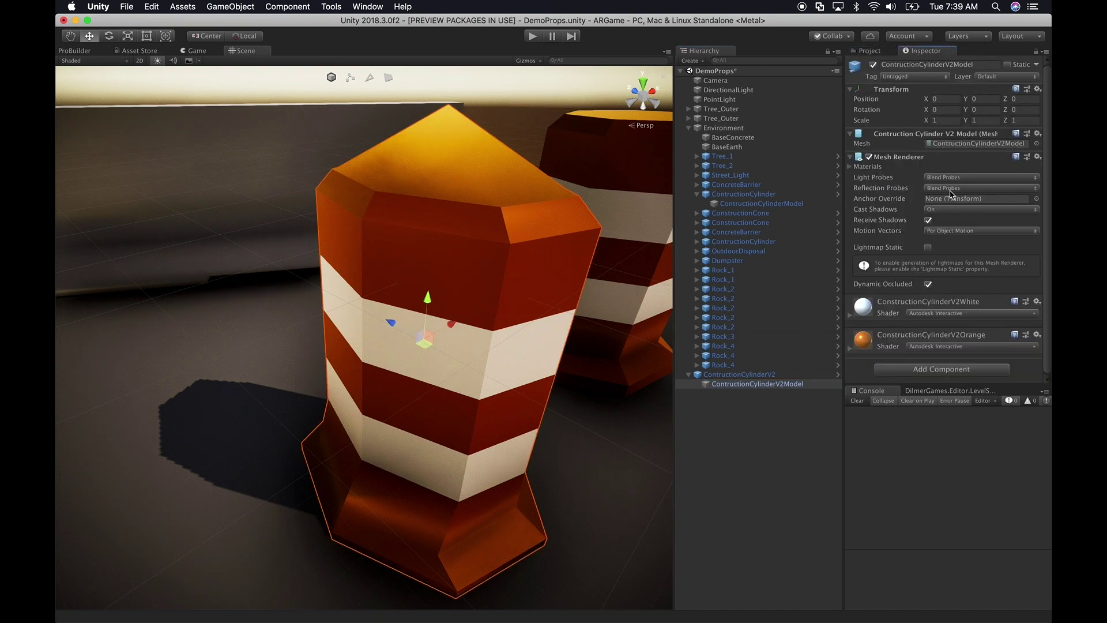
click(893, 316)
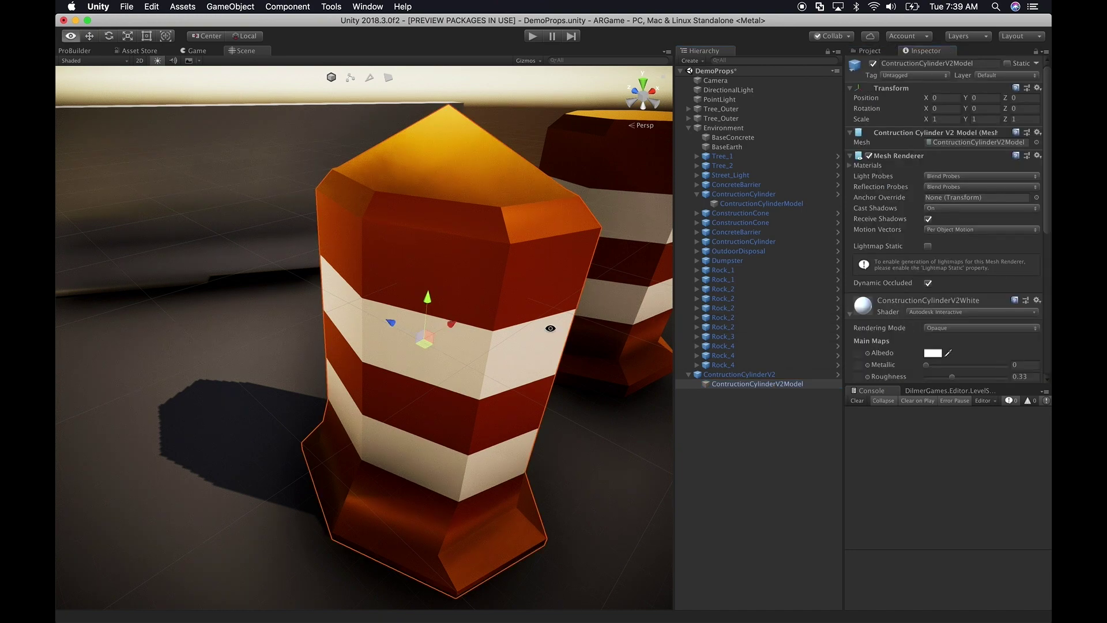
alt+drag(551, 329, 603, 296)
scroll(934, 348, down, 15)
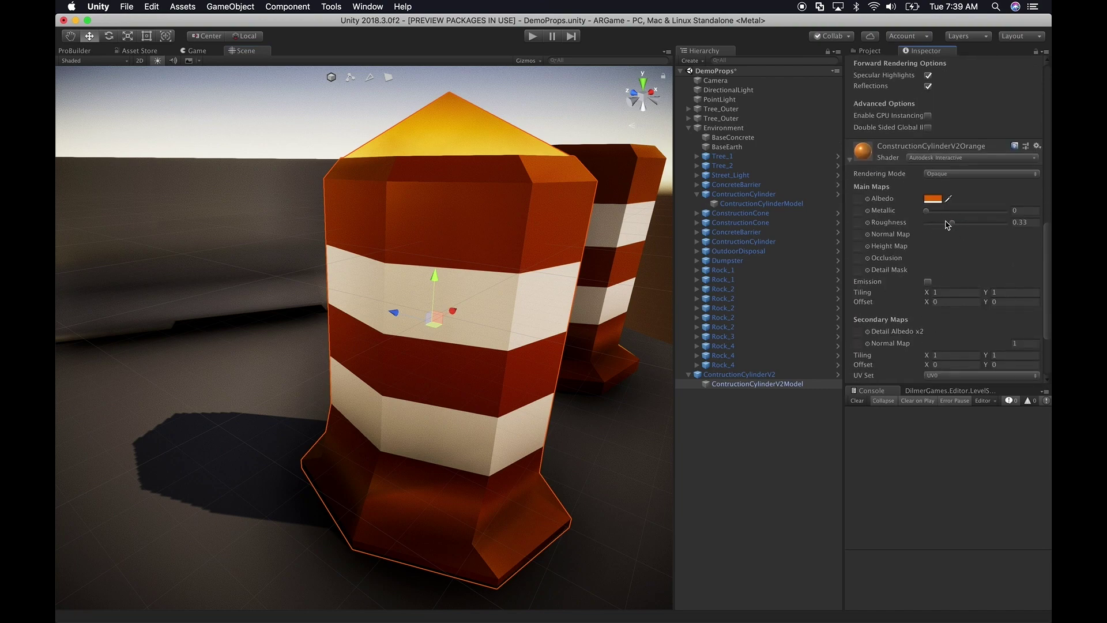
mouse_move(947, 225)
mouse_down()
mouse_move(935, 225)
mouse_move(981, 225)
mouse_move(929, 224)
mouse_move(959, 224)
mouse_up()
click(935, 200)
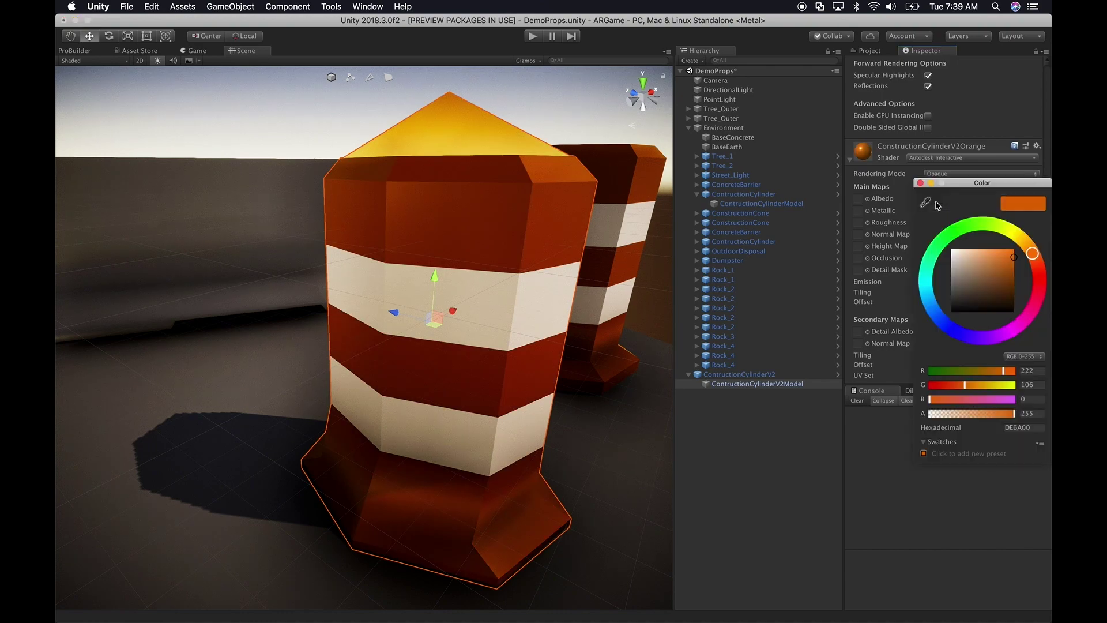
drag(962, 246, 1026, 244)
click(735, 384)
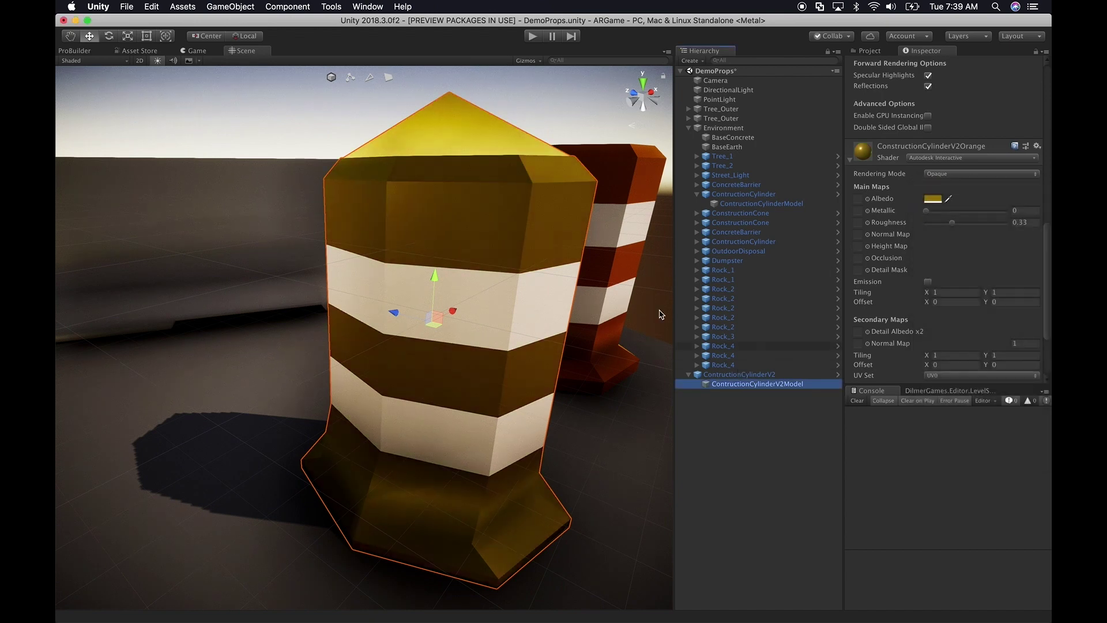
Step: Move the yellow cylinder toward the scene's front and view it in the Game view
scroll(479, 286, down, 10)
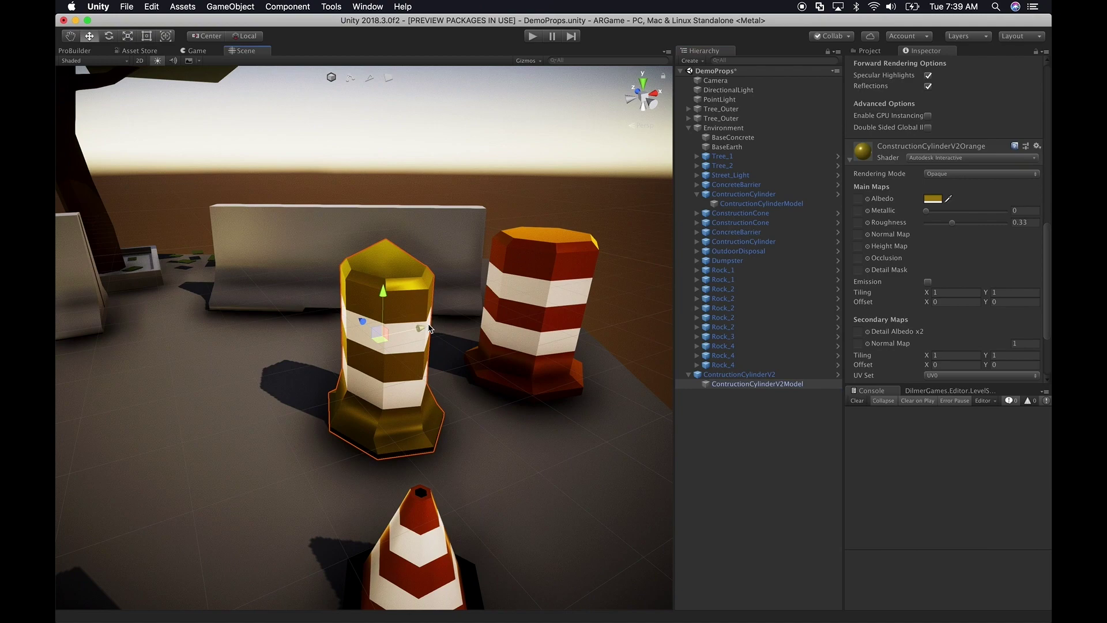
drag(421, 318, 430, 351)
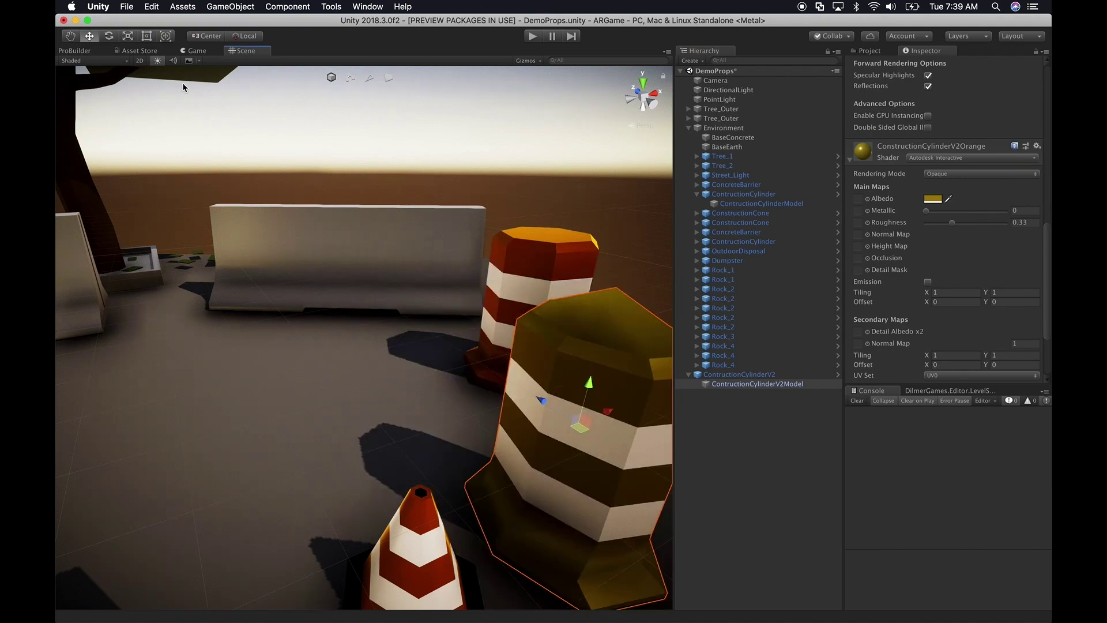
click(195, 51)
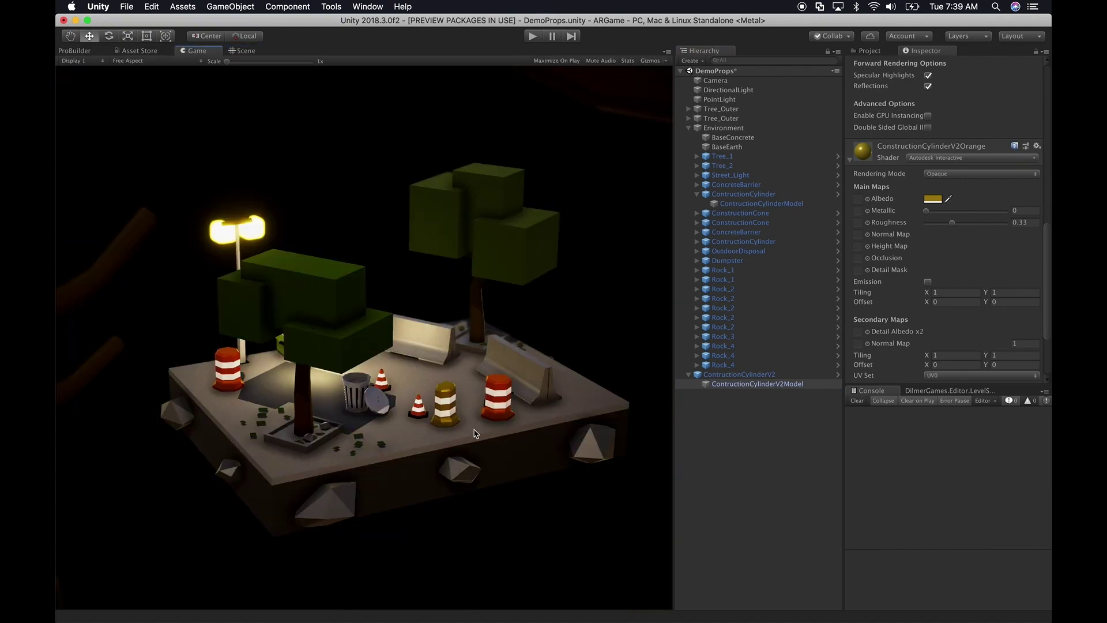